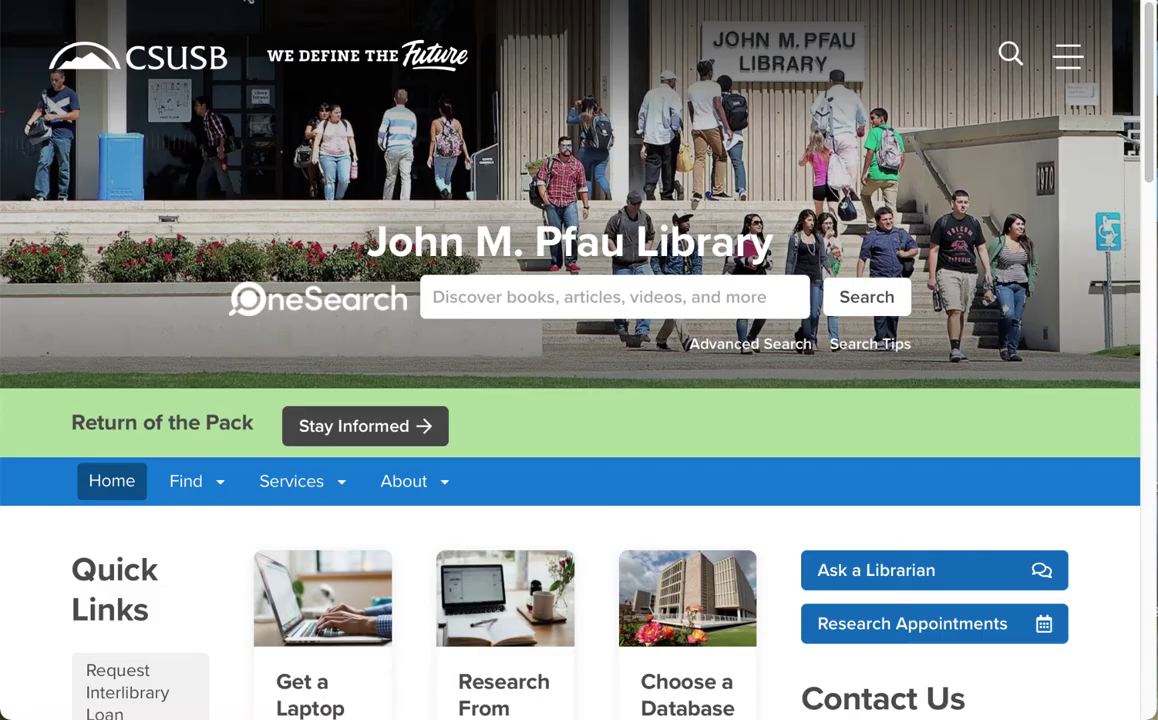
Open the Pfau Library's Chemistry database guide and scroll to its Most Useful list, including SciFinder.
scroll(1147, 130, "down", 2)
left_click_drag(1147, 130, 1132, 217)
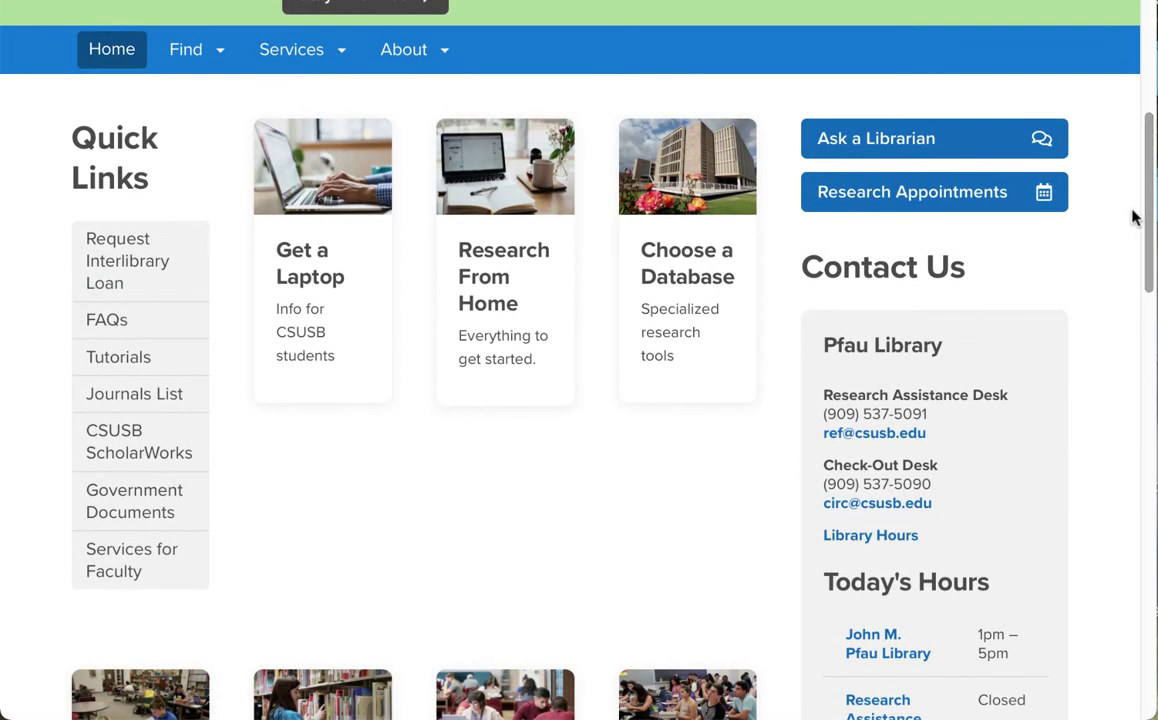
left_click(688, 281)
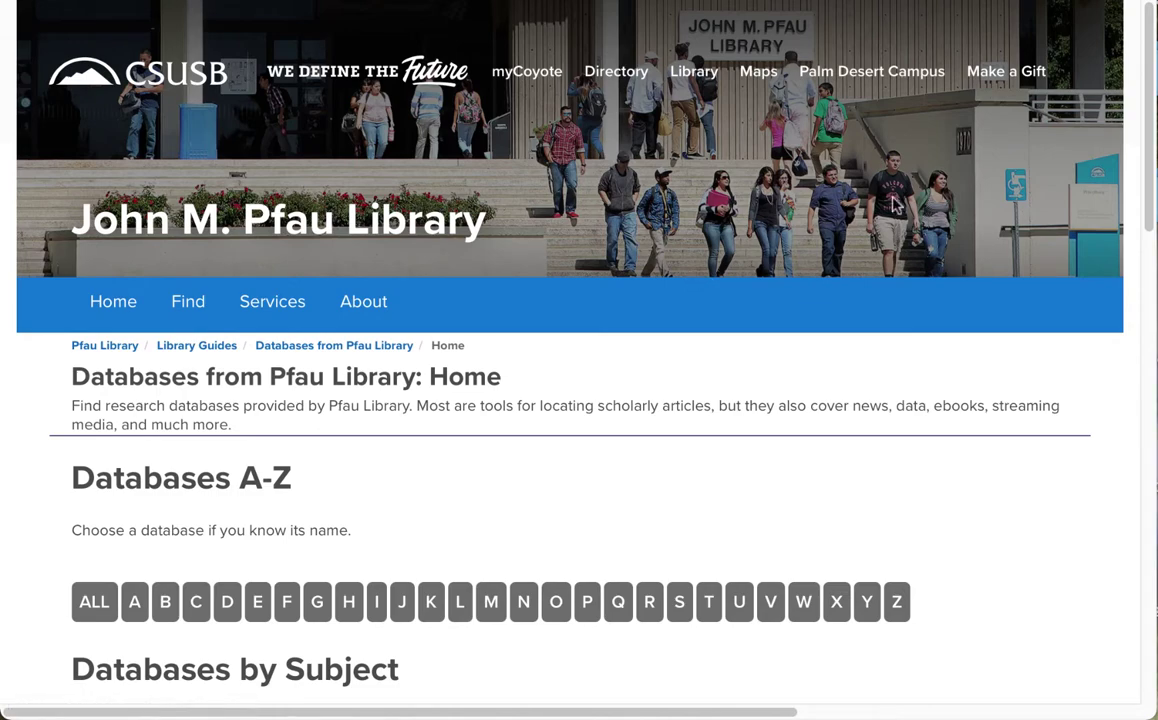
left_click_drag(1150, 116, 1083, 320)
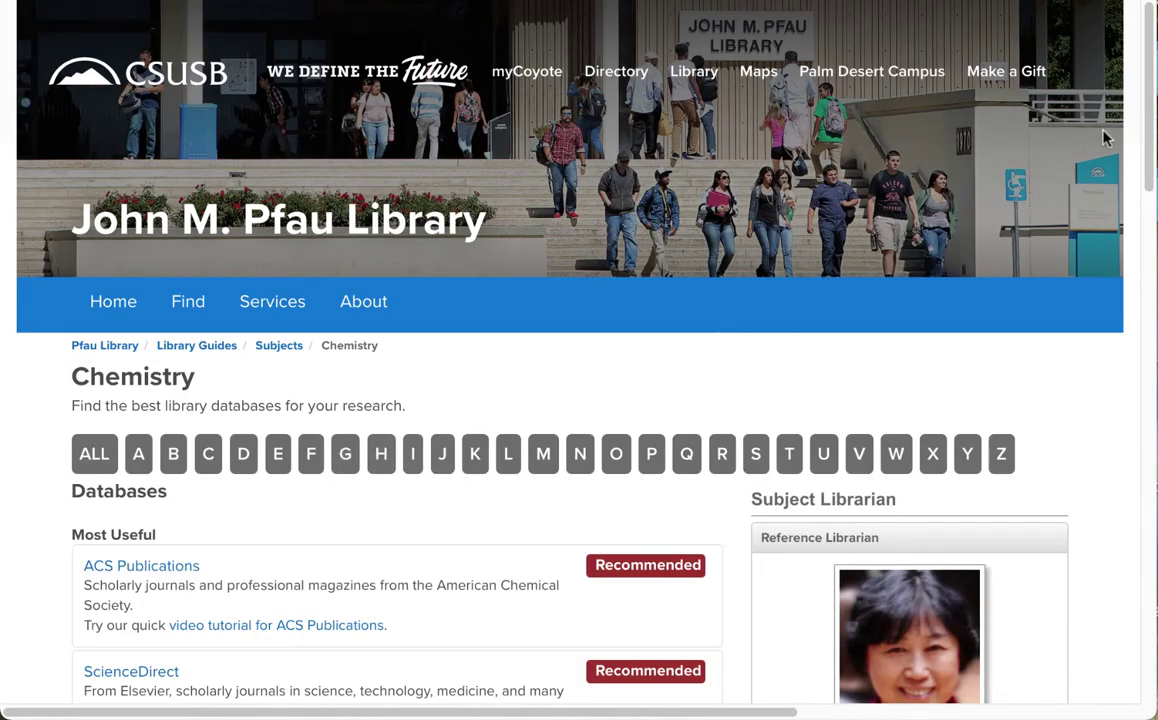
left_click_drag(1148, 155, 1140, 265)
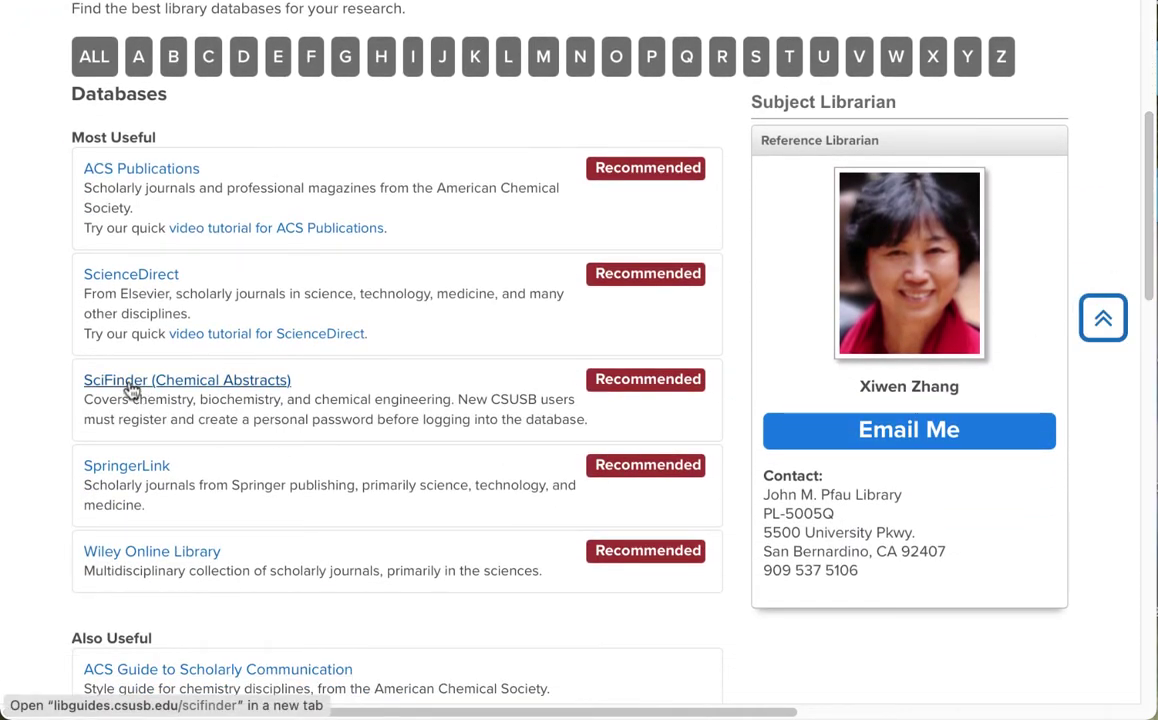
Follow SciFinder (Chemical Abstracts) through 'Go to the SciFinder database' to the CAS login page.
left_click(130, 390)
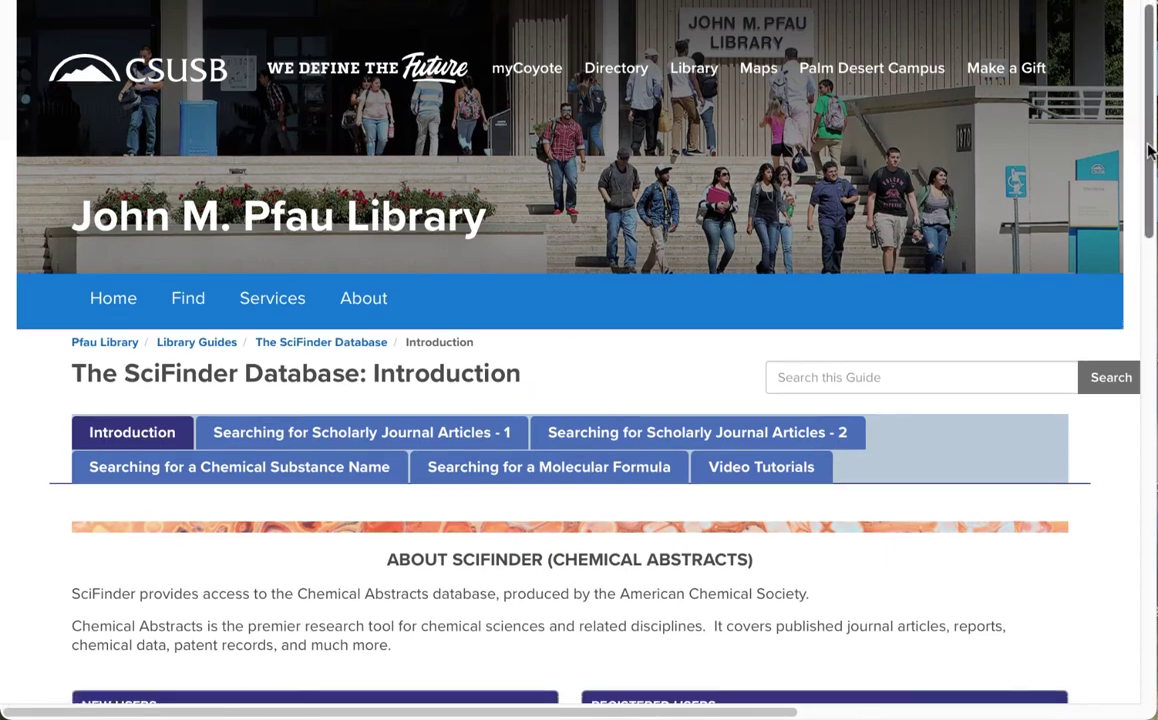
left_click_drag(1148, 150, 1140, 238)
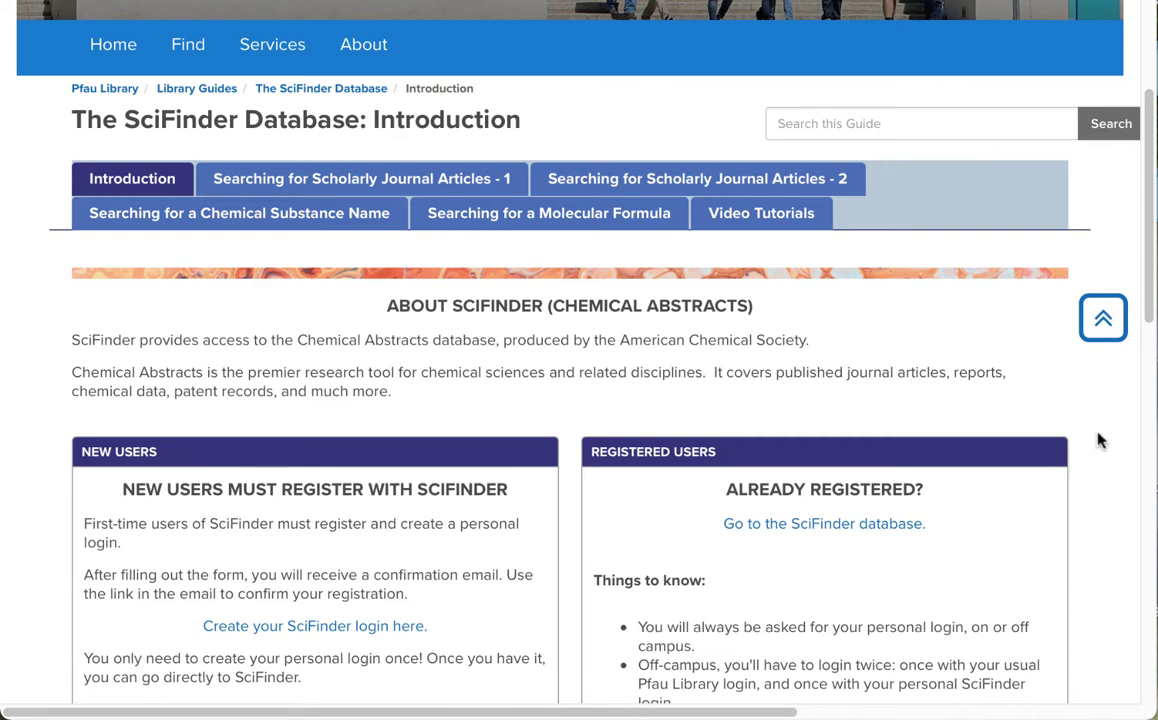
left_click(804, 530)
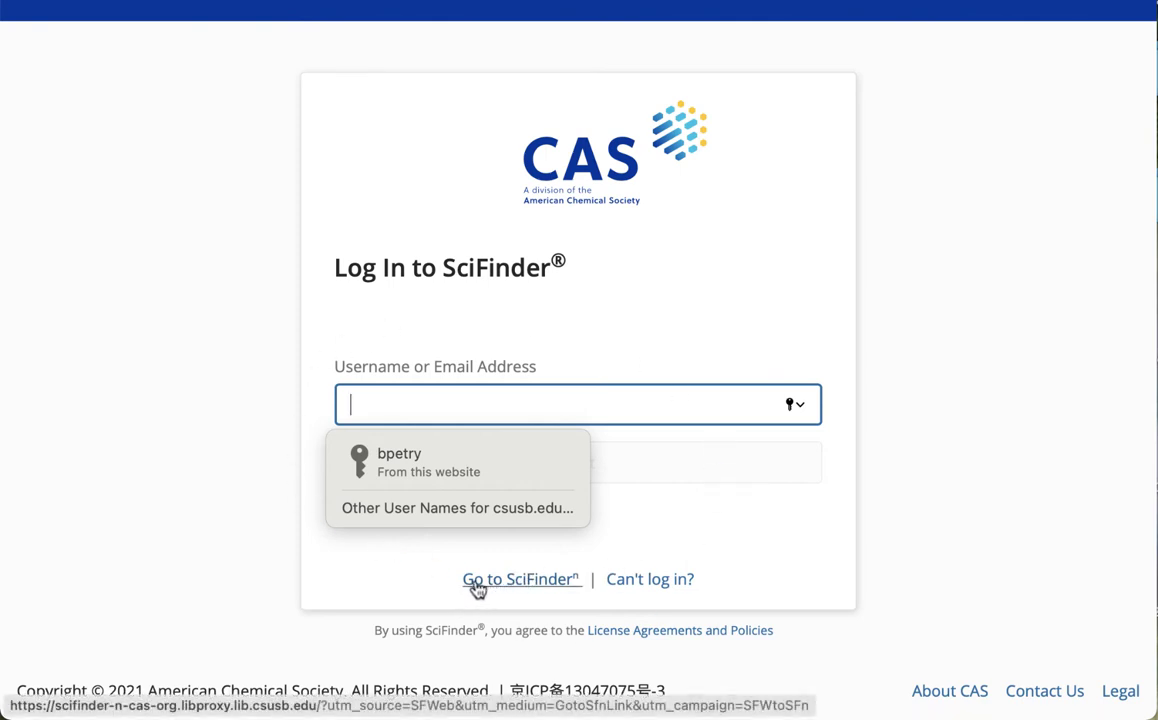
Sign in to SciFinder-n using the saved username and saved password.
left_click(508, 589)
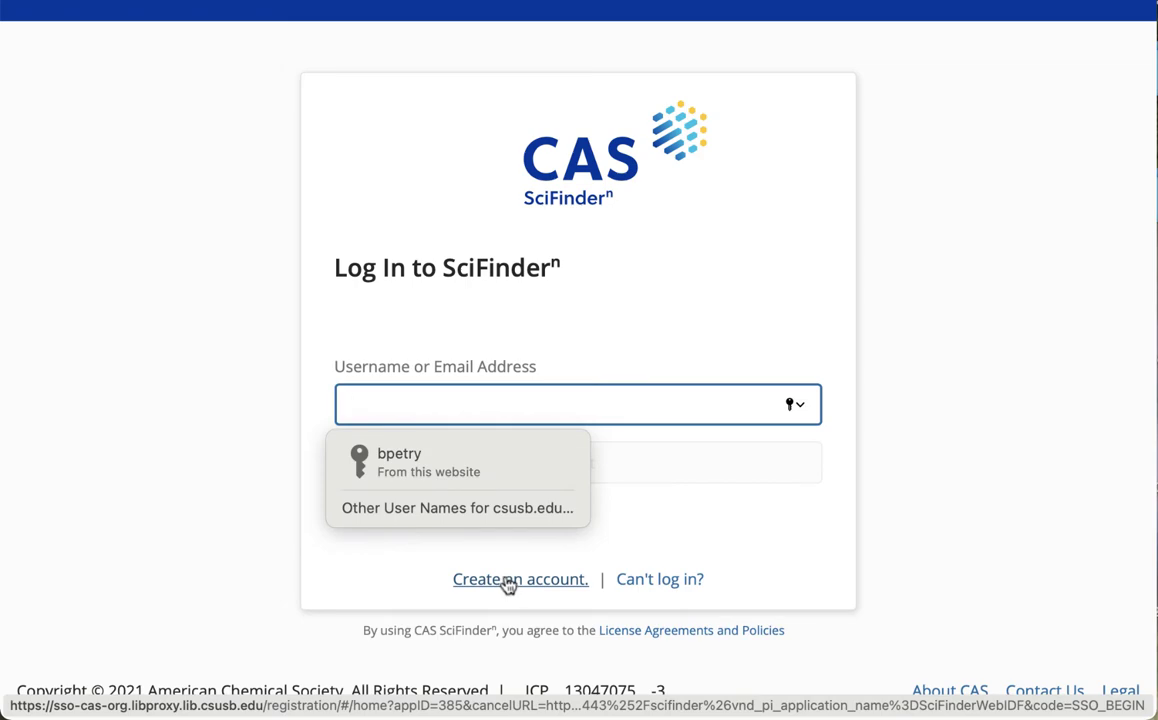
left_click(476, 461)
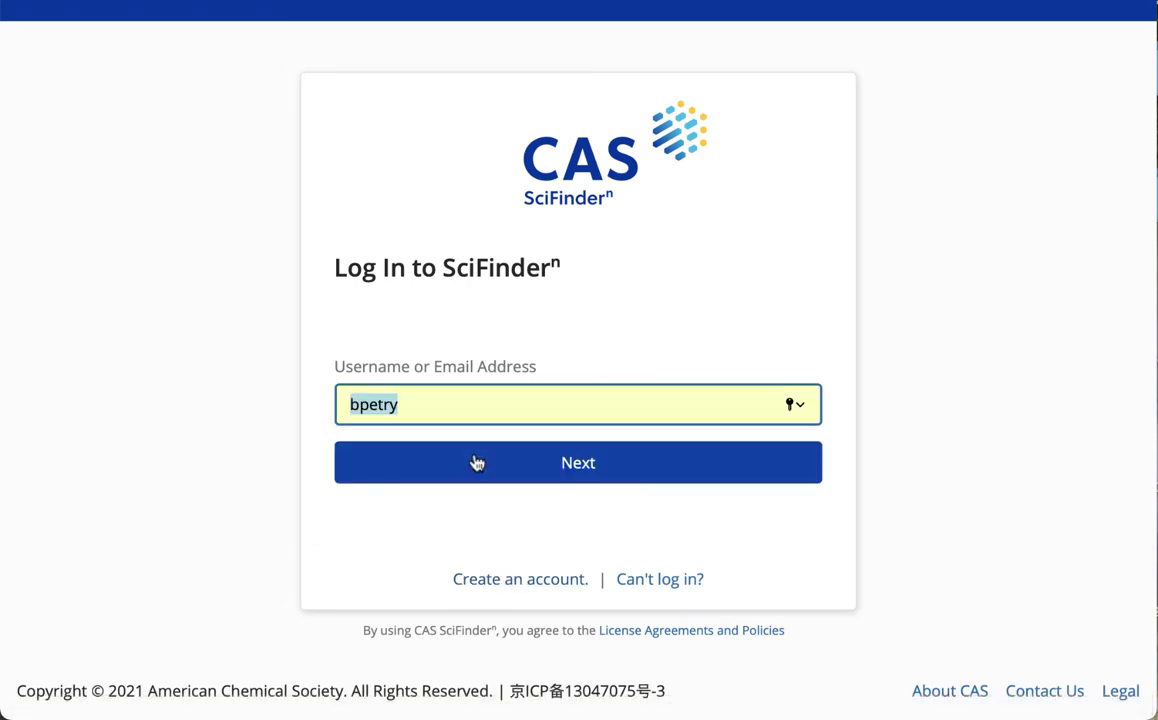
left_click(557, 465)
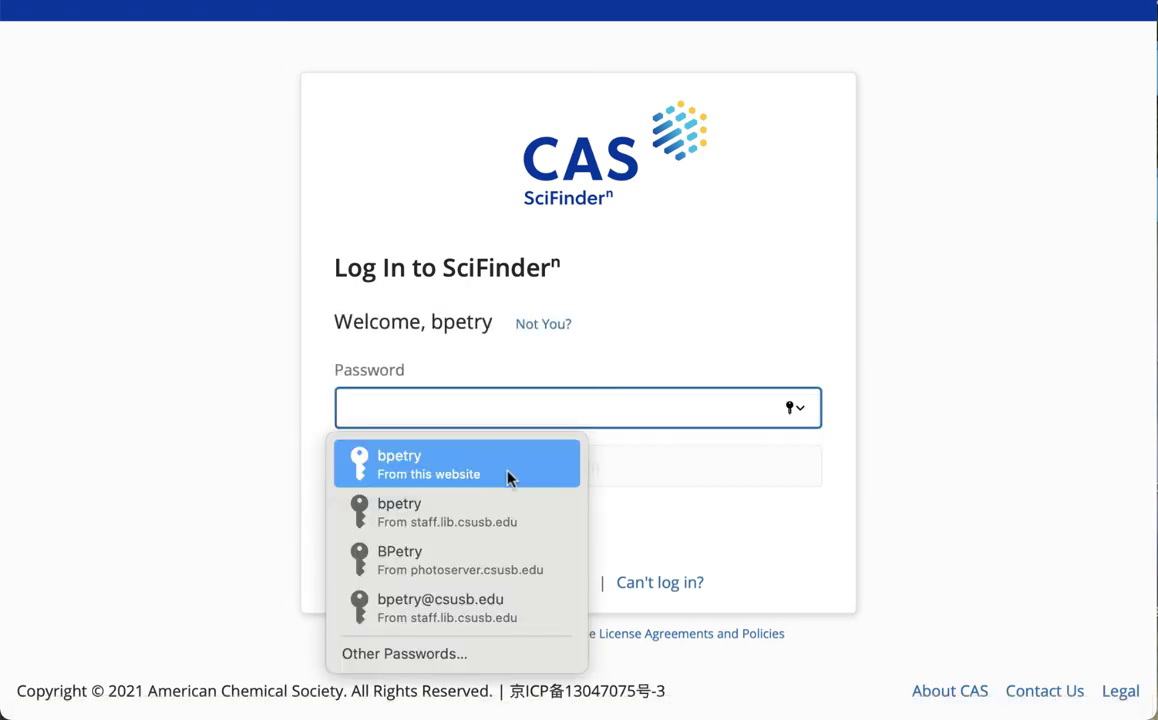
left_click(512, 478)
left_click(520, 470)
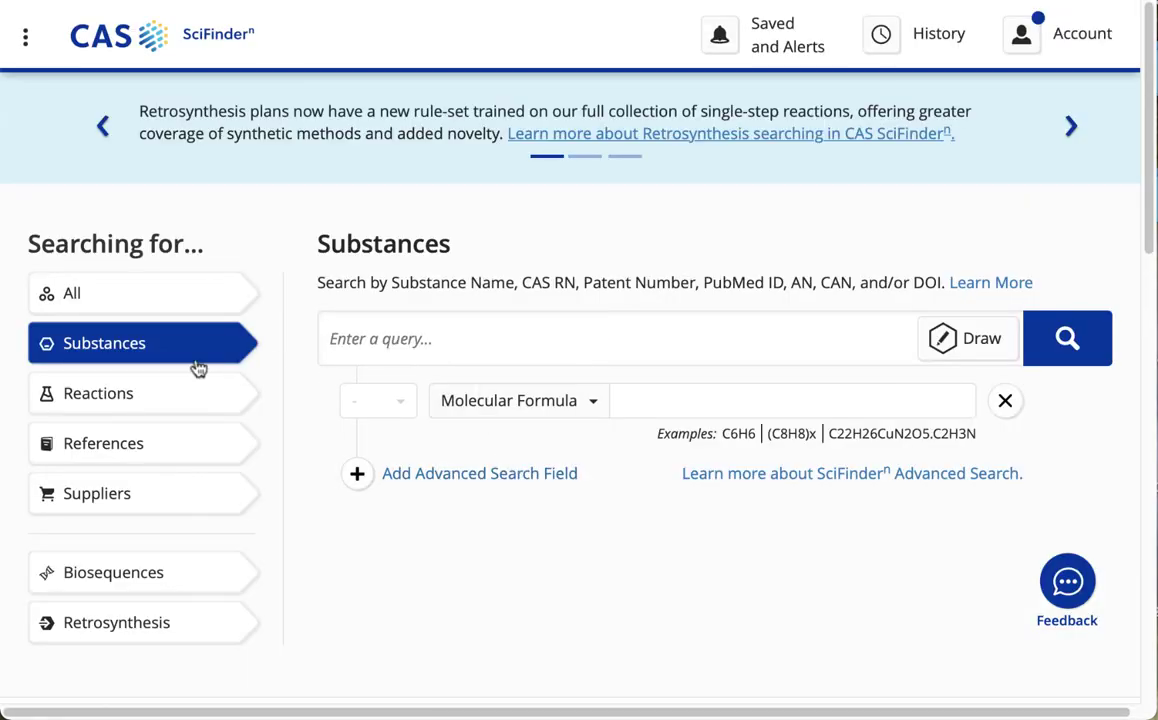
Search Substances for Formaldehyde via the 'formal' suggestion and open its 50-00-0 record.
left_click(409, 337)
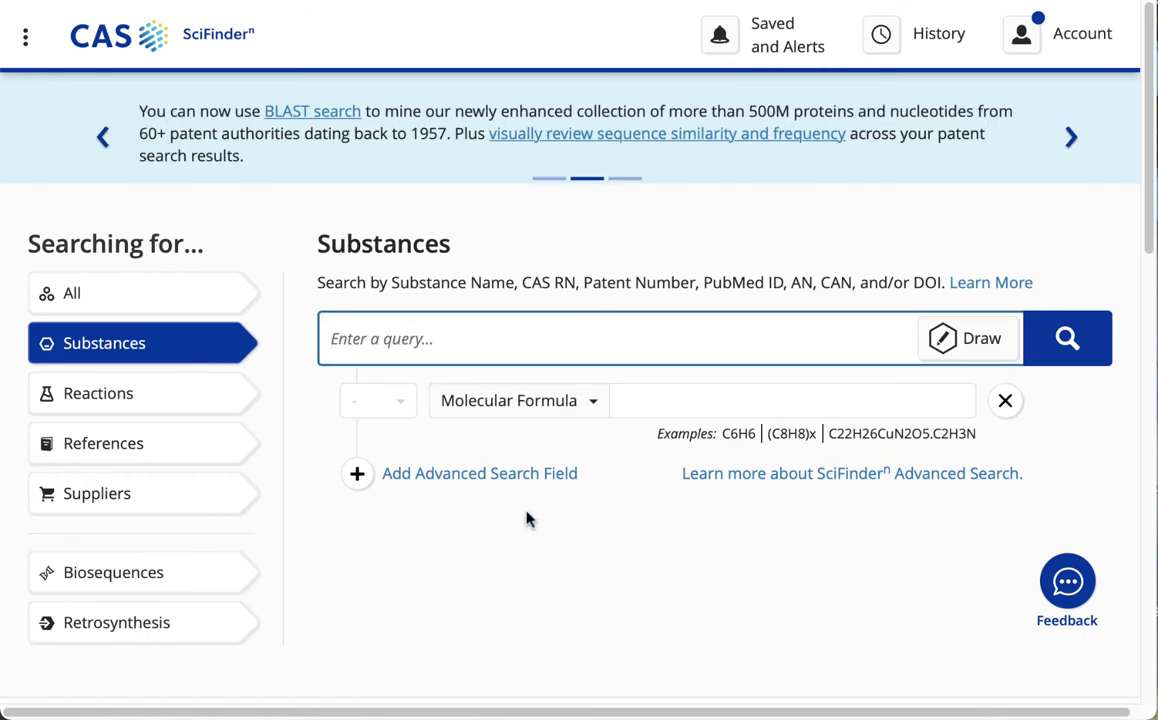
type("form")
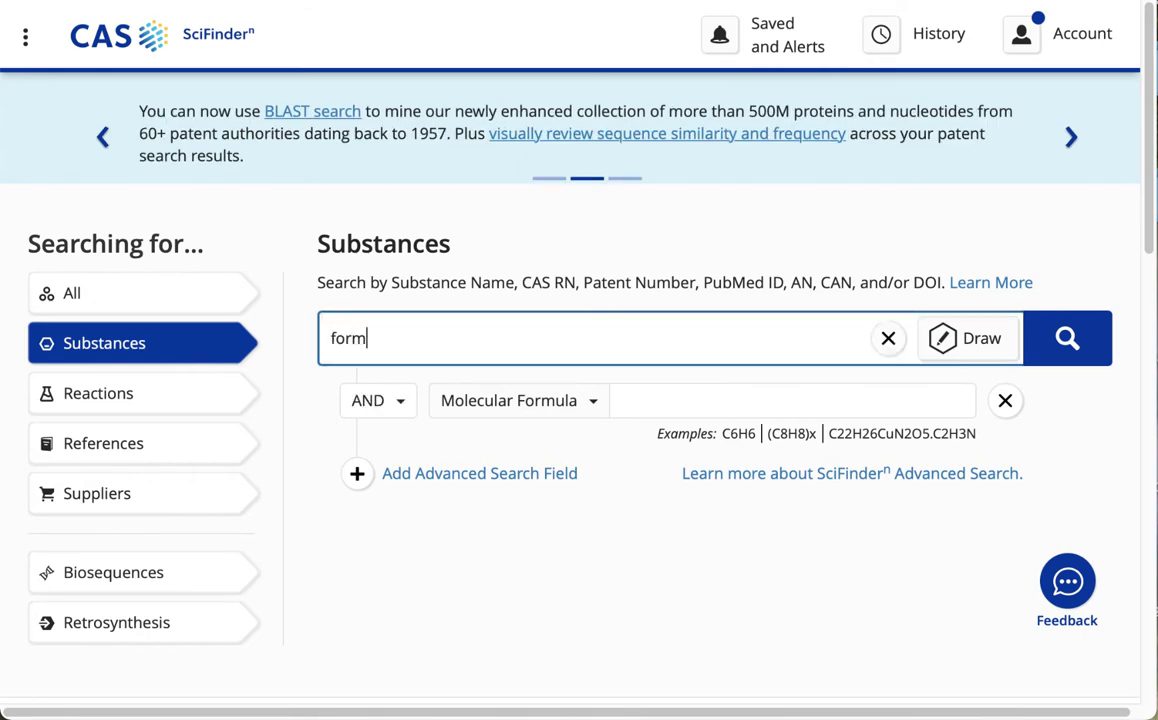
type("al")
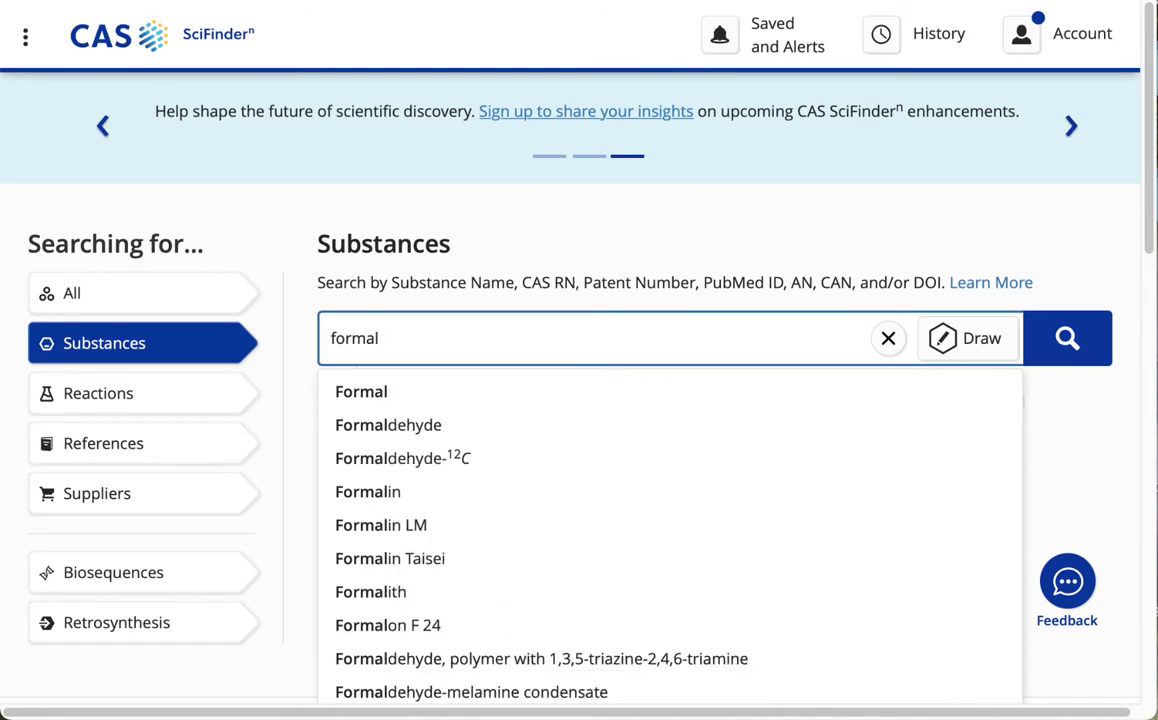
left_click(441, 434)
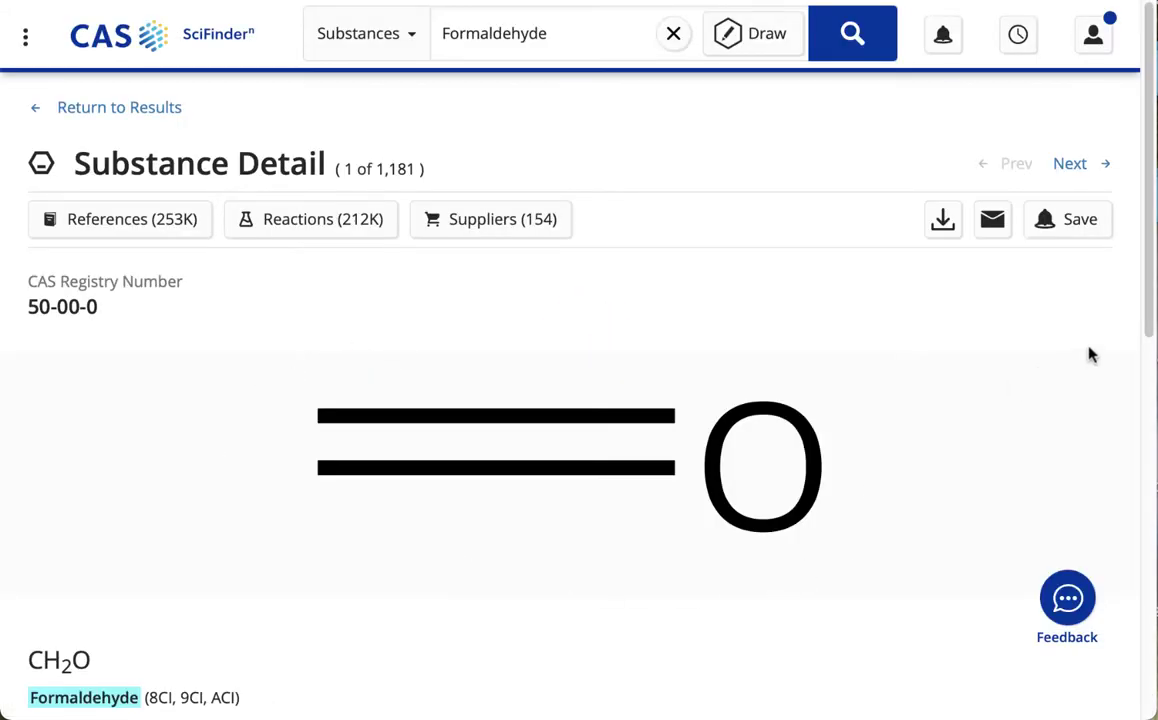
Show formaldehyde's experimental melting point data, near -92 °C, in the Thermal properties table.
left_click_drag(1150, 315, 1144, 401)
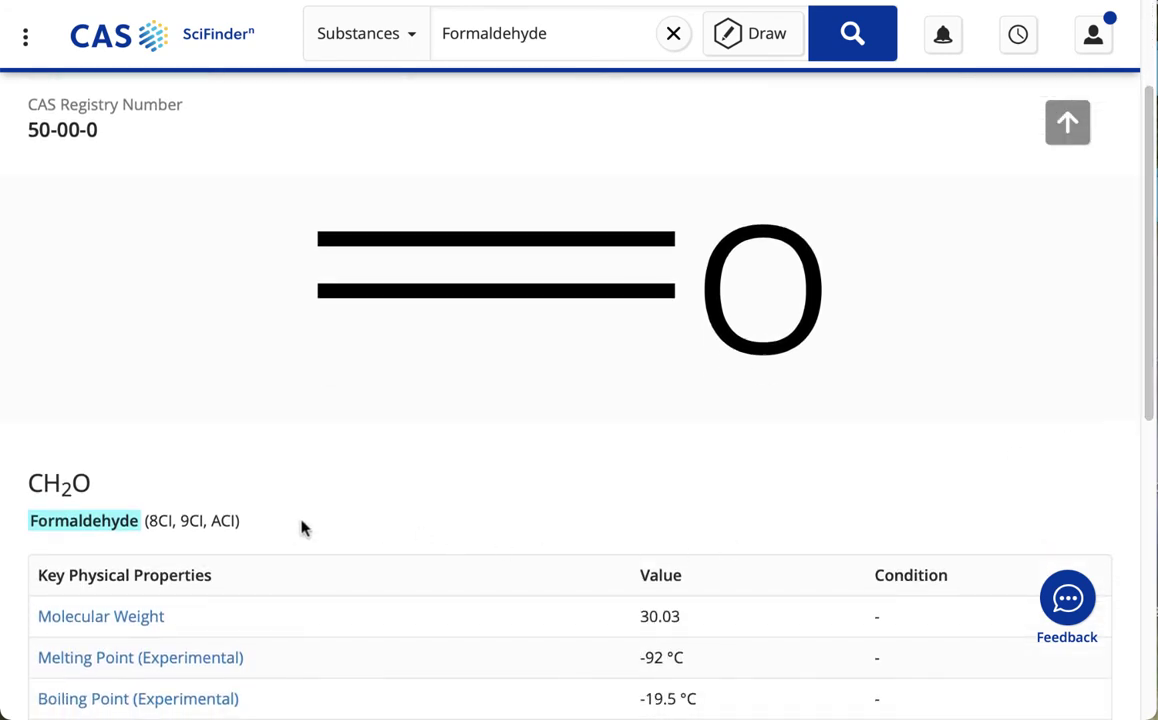
left_click_drag(1150, 331, 1145, 478)
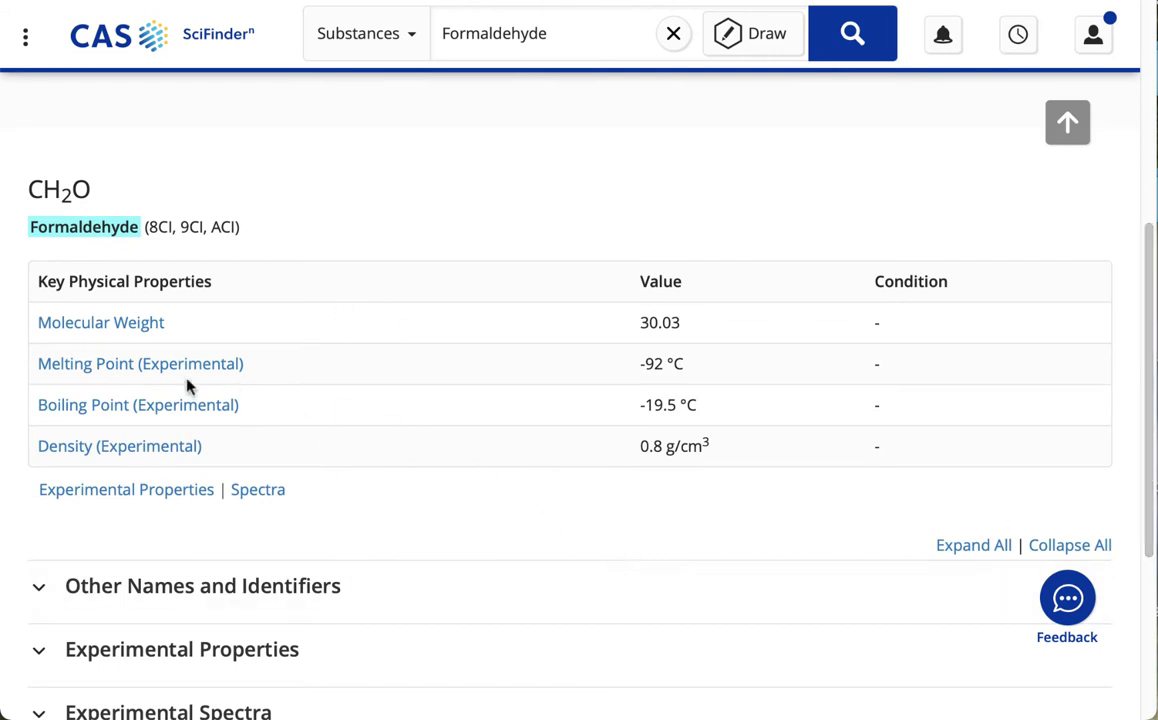
left_click(110, 368)
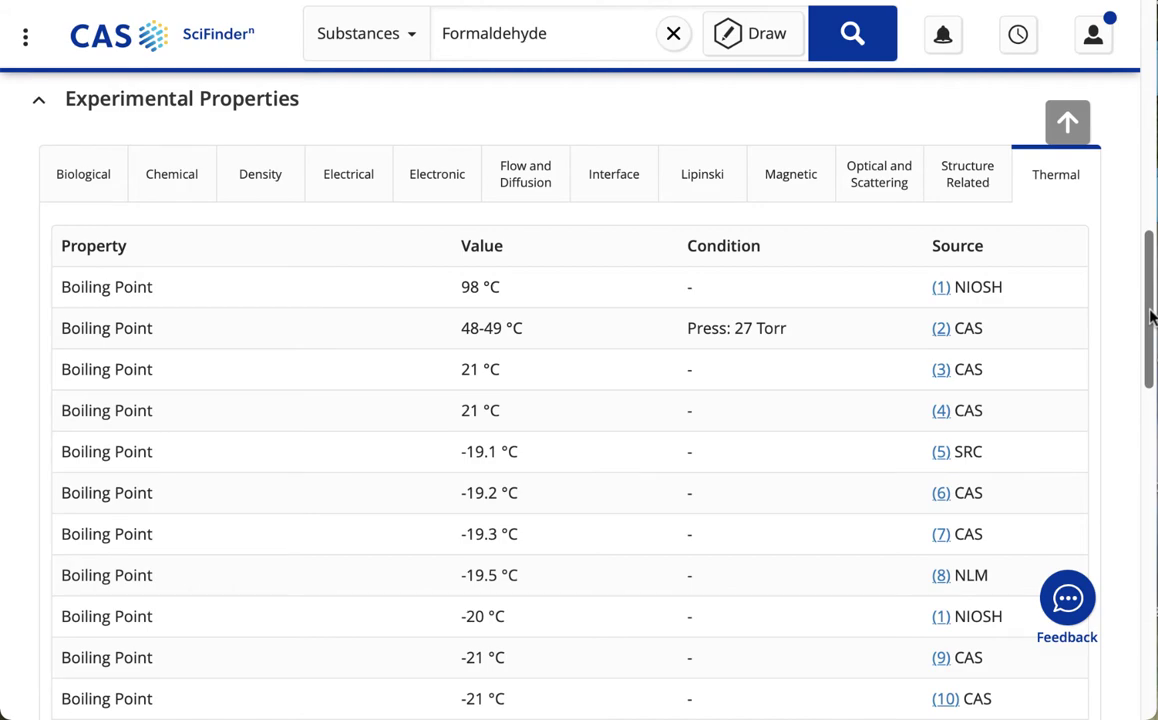
left_click_drag(1153, 312, 1155, 457)
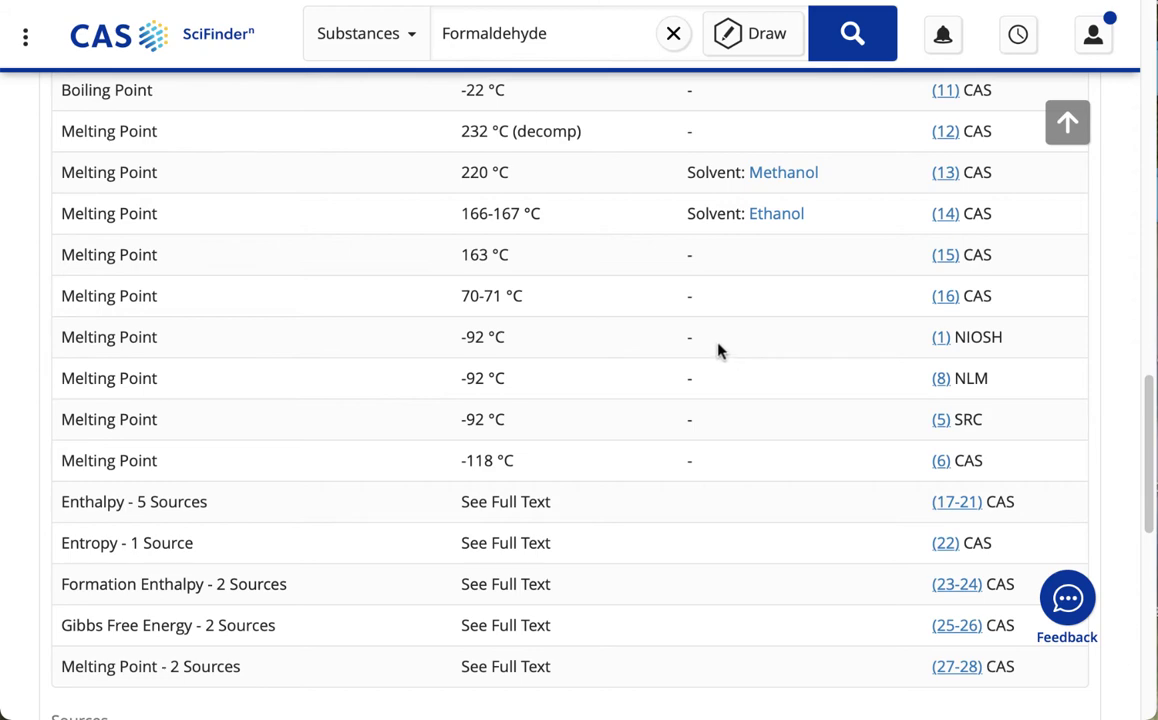
Jump from a melting point row's source link (15) to the CAplus Sources list.
left_click(945, 256)
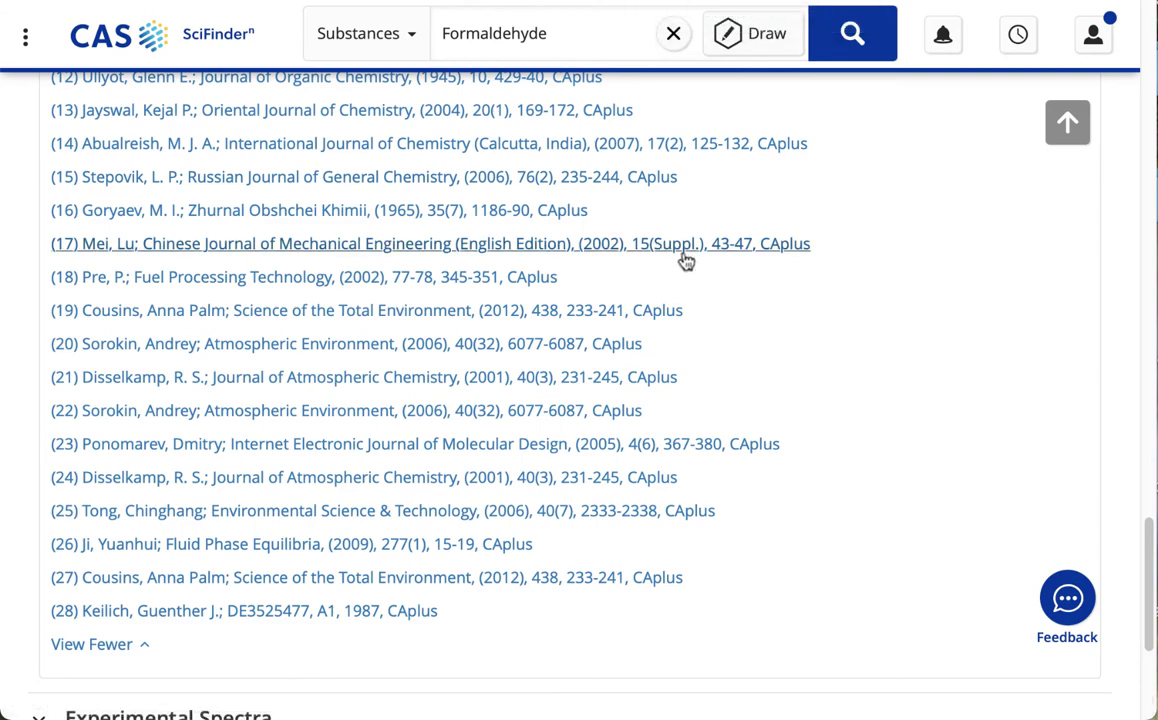
Start a new Substances search with molecular formula c7h6o2 and add a second AND field.
left_click(159, 37)
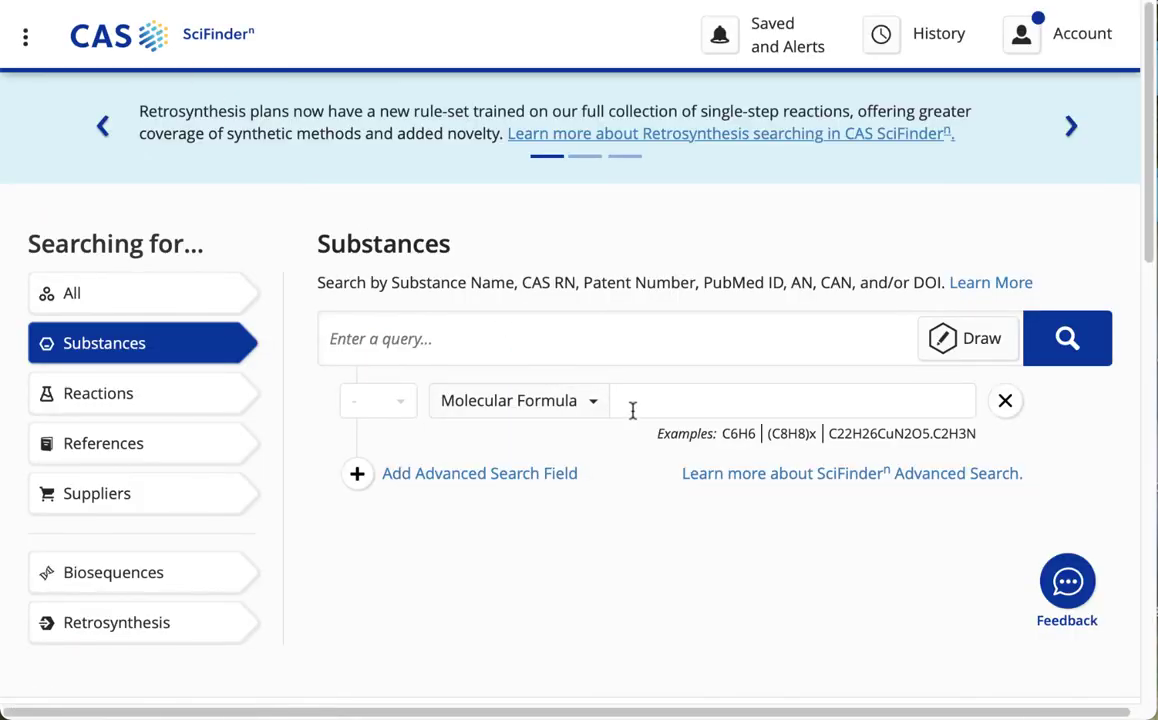
left_click(671, 403)
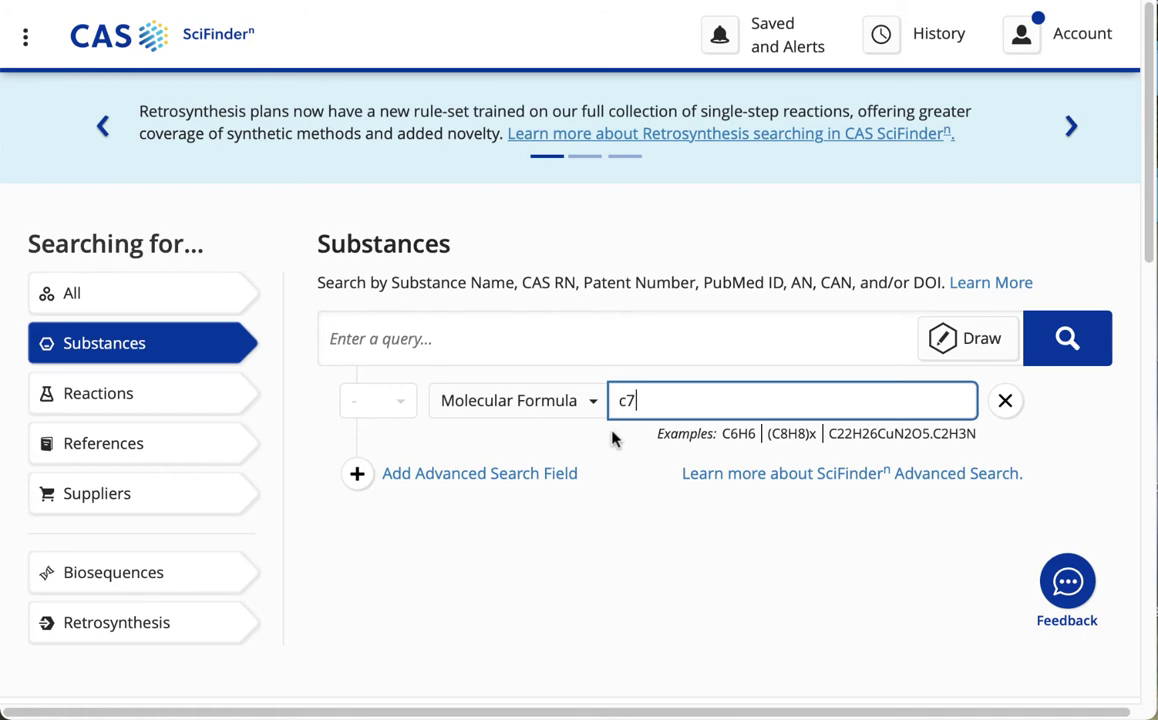
type("h6")
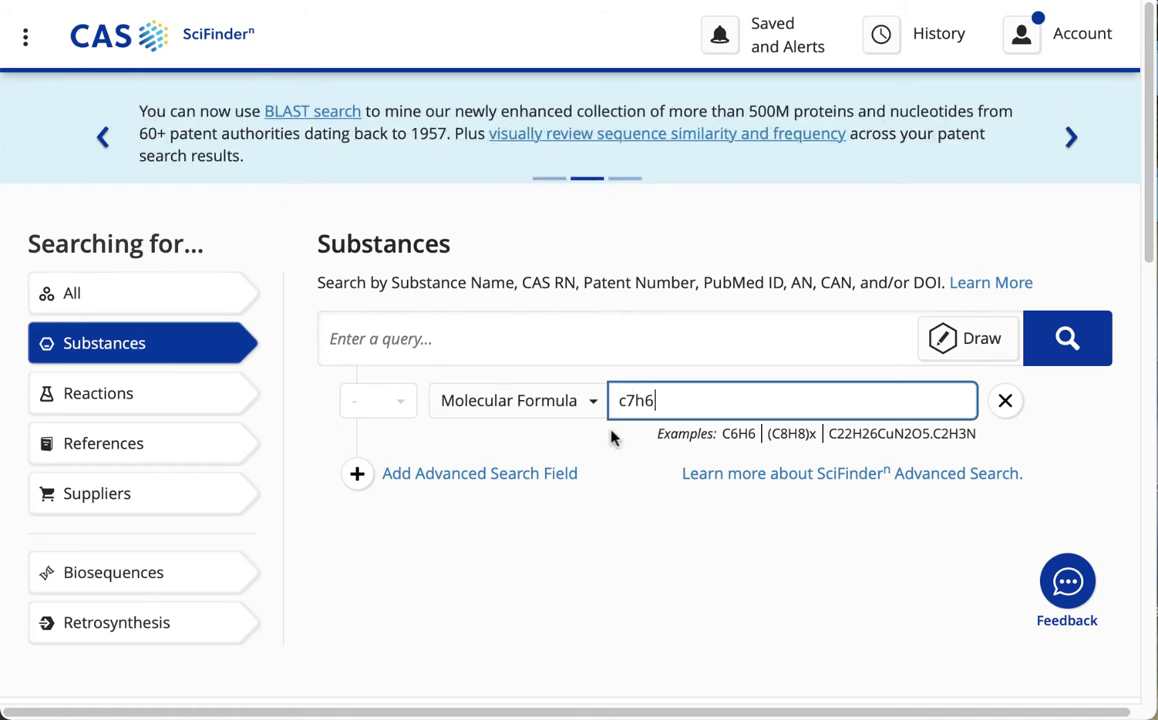
type("o2")
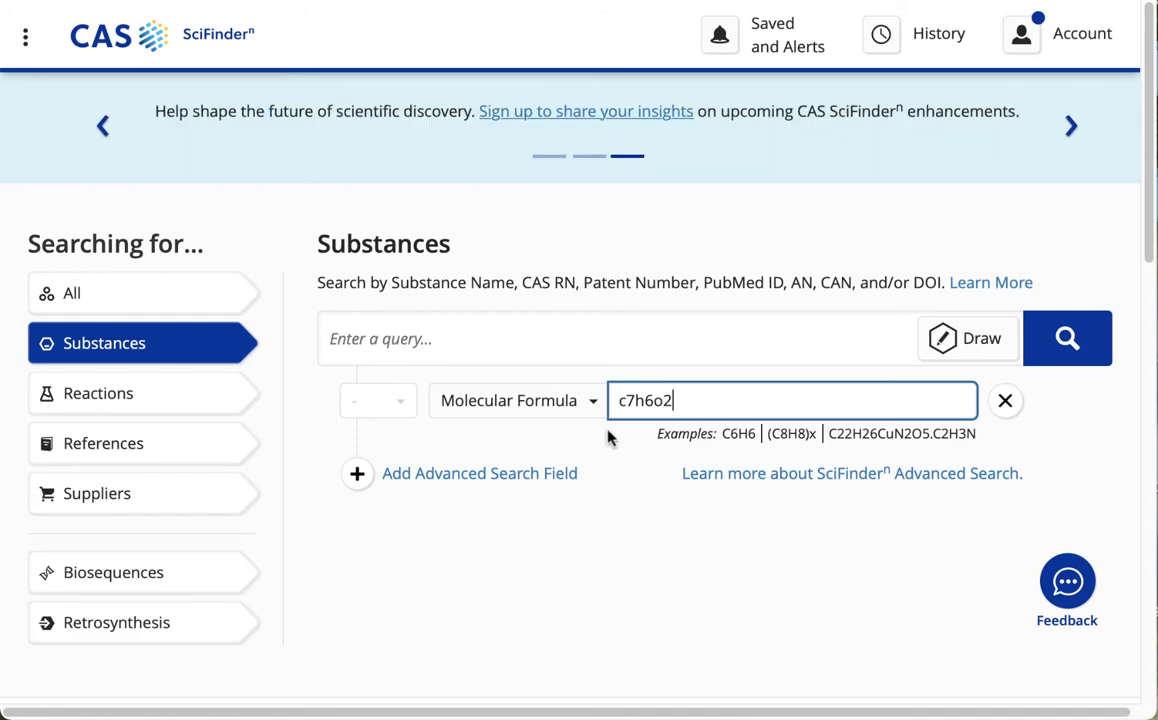
left_click(449, 479)
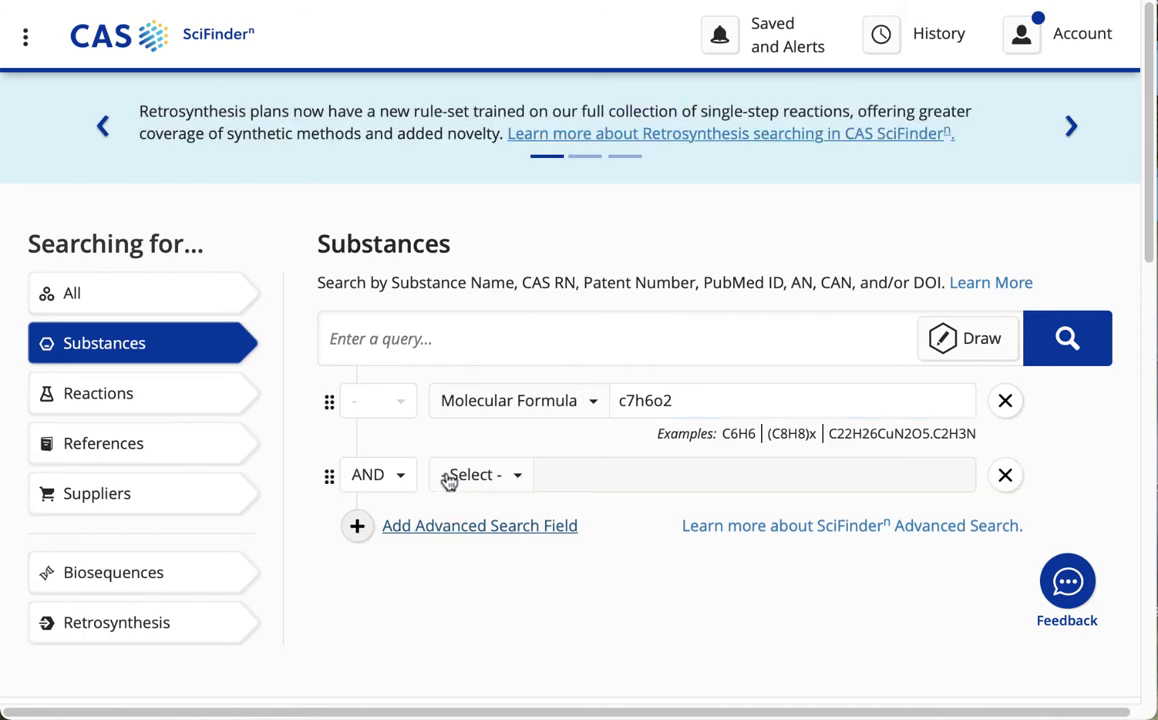
left_click(519, 481)
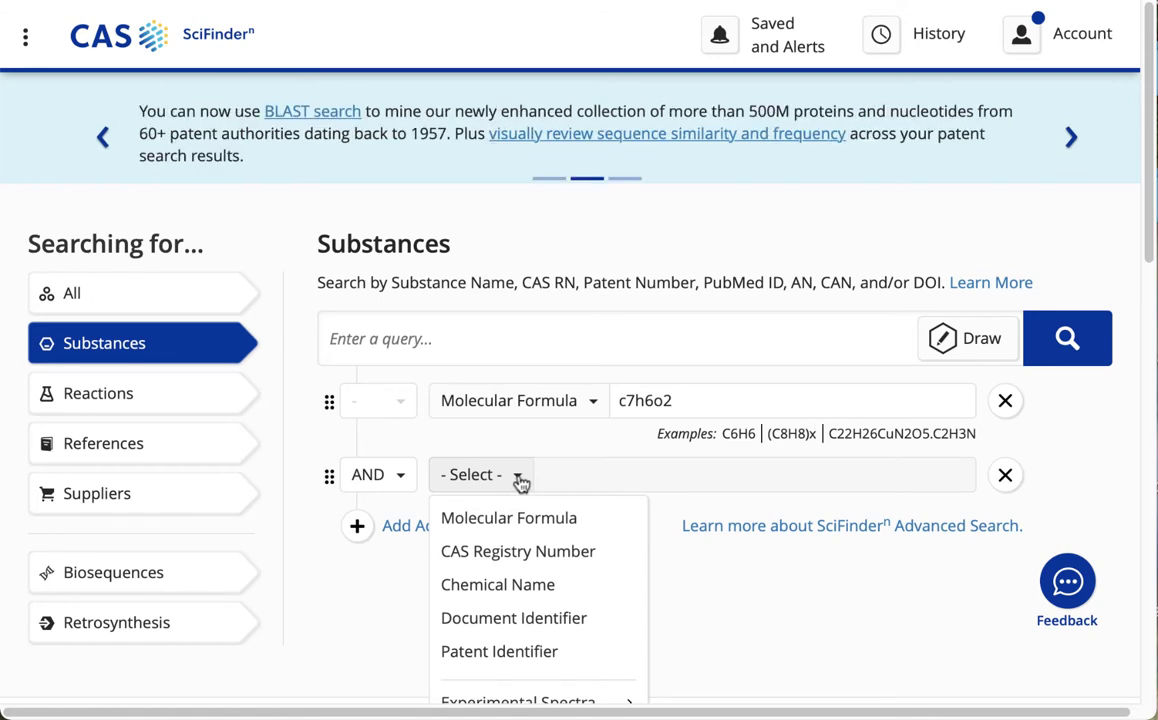
Set the second criterion to Thermal > Melting Point (°C) with range 235 to 255.
scroll(510, 525, "down", 1)
scroll(510, 525, "down", 1)
scroll(510, 520, "down", 4)
scroll(510, 516, "down", 2)
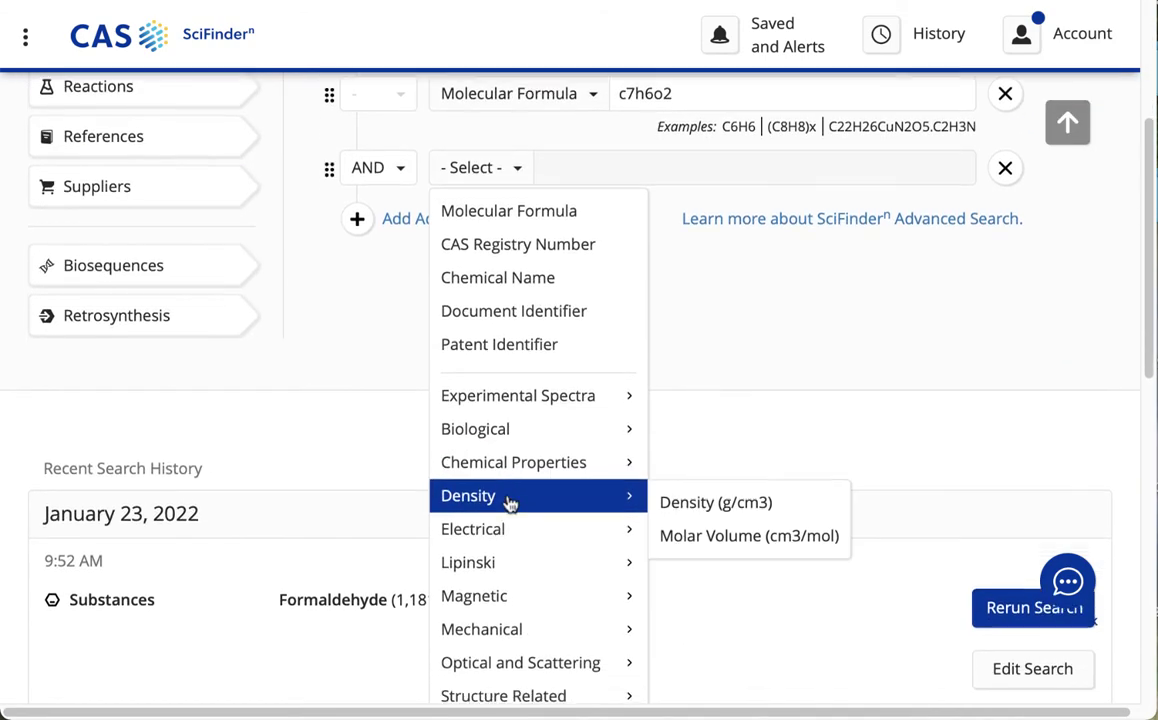
scroll(510, 503, "down", 3)
mouse_move(499, 548)
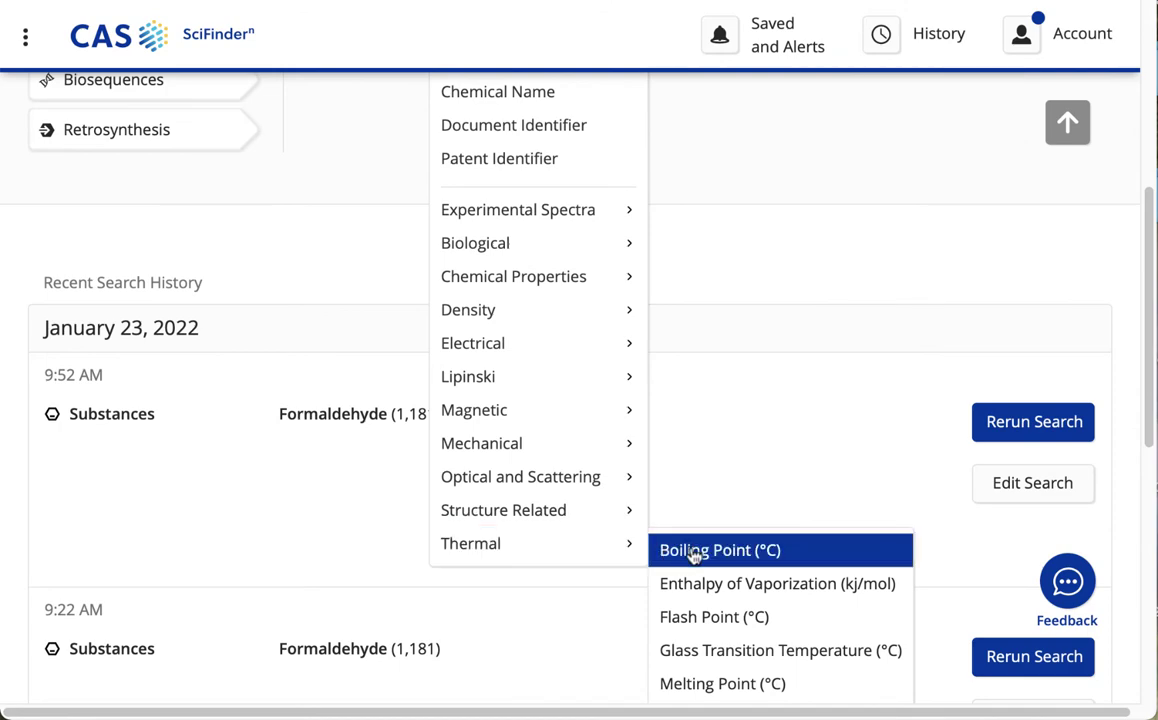
scroll(708, 556, "down", 4)
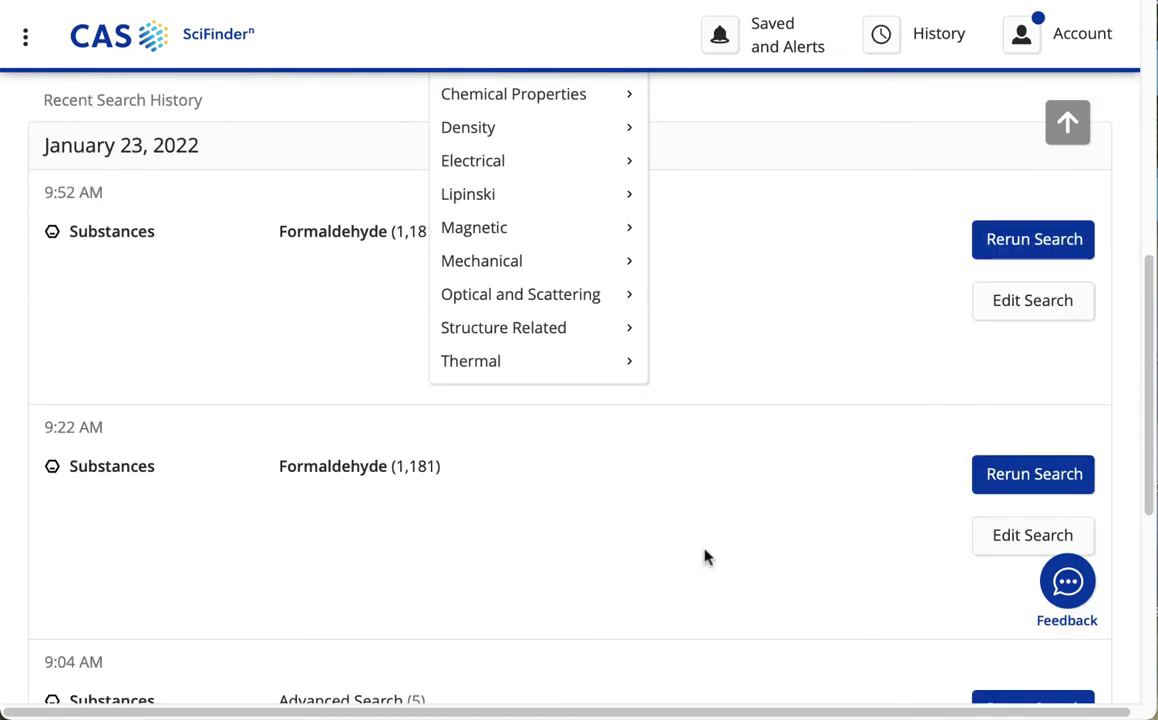
mouse_move(620, 370)
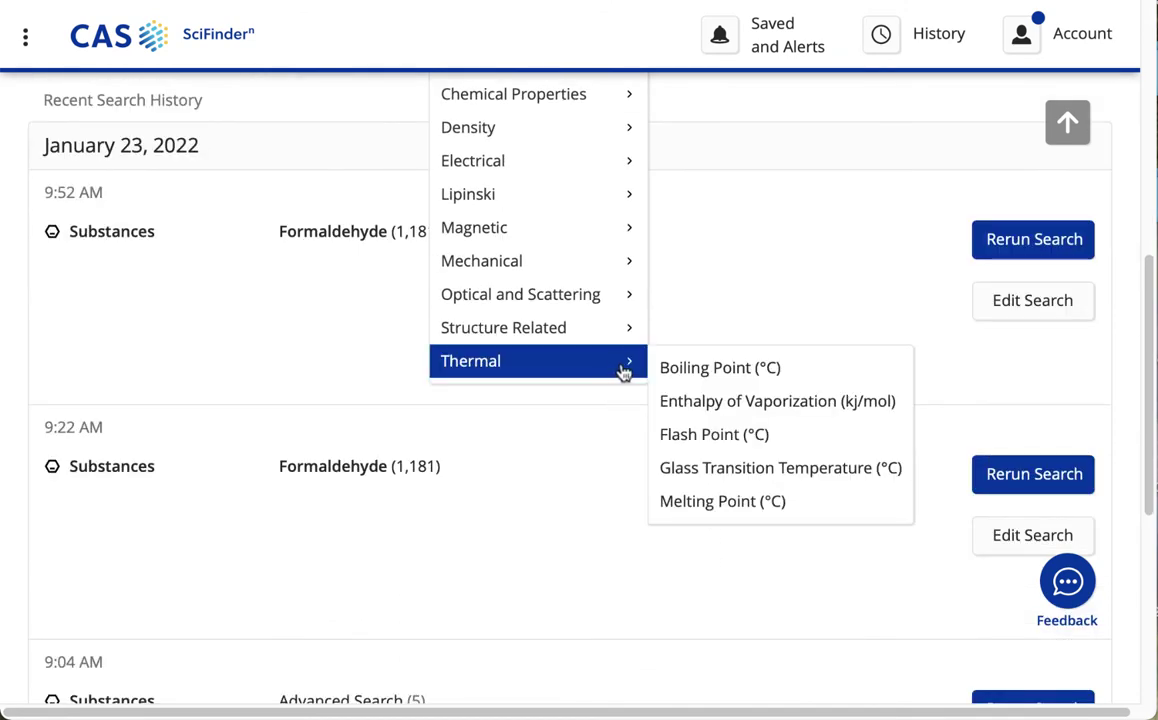
left_click(707, 503)
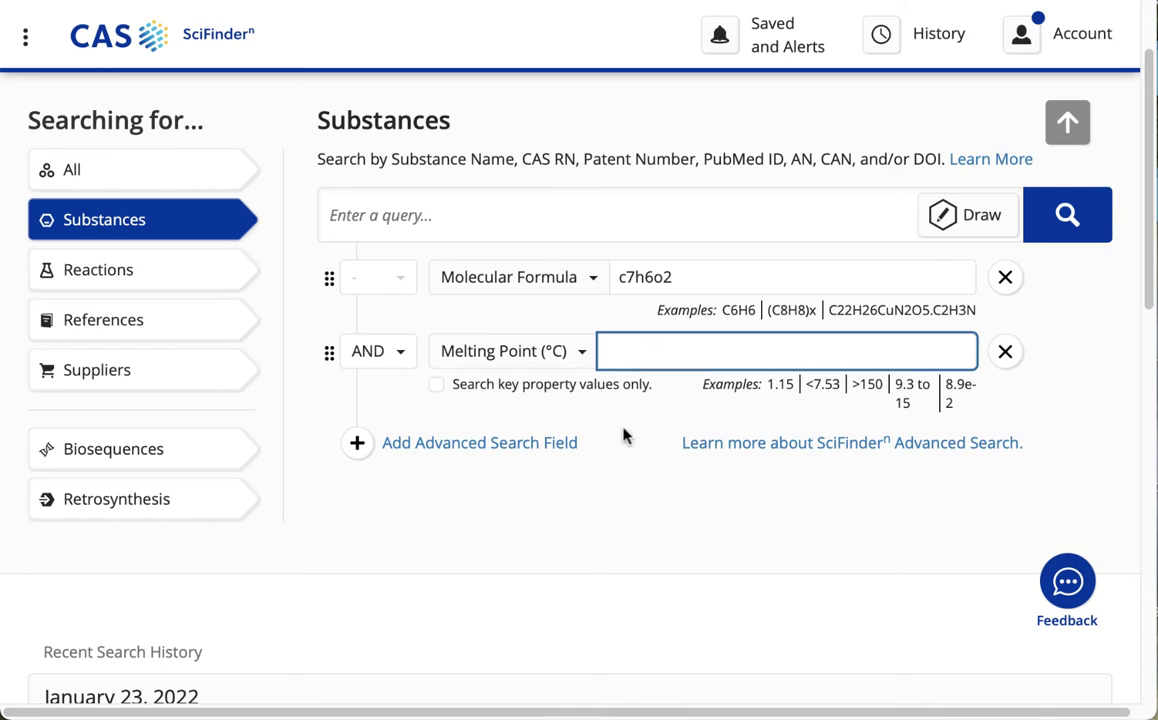
type("235 to 255")
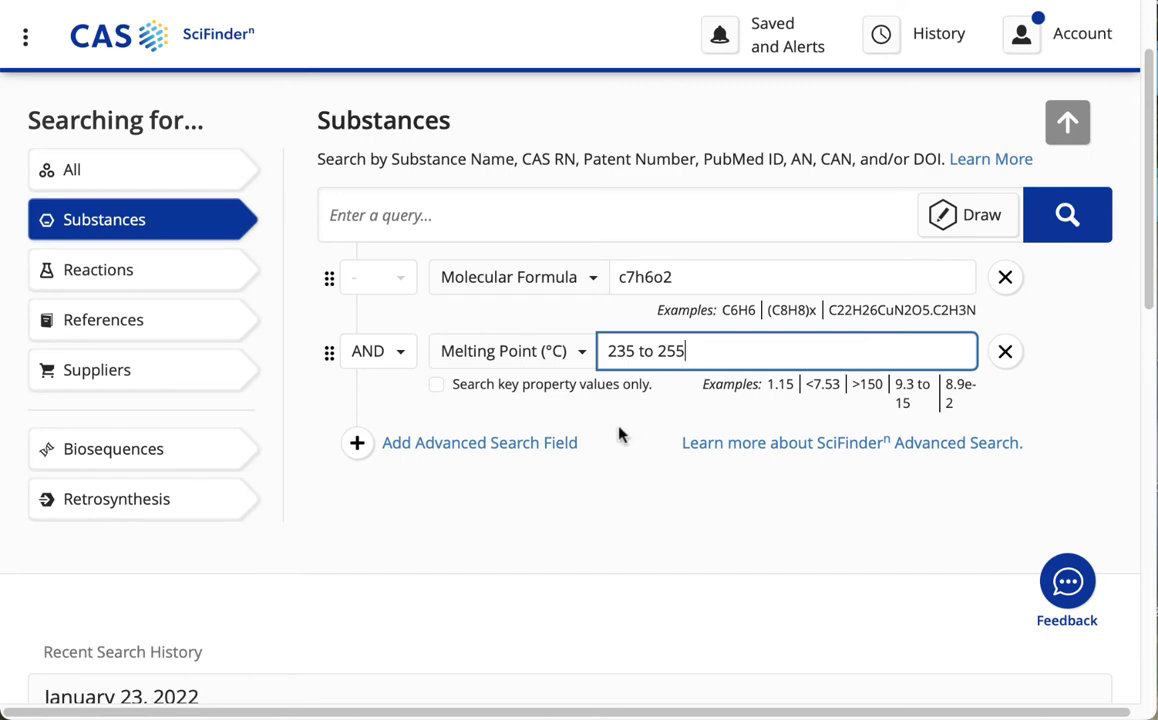
Run the formula and melting point search, then view tropolone (533-75-5) key physical properties.
left_click(1075, 220)
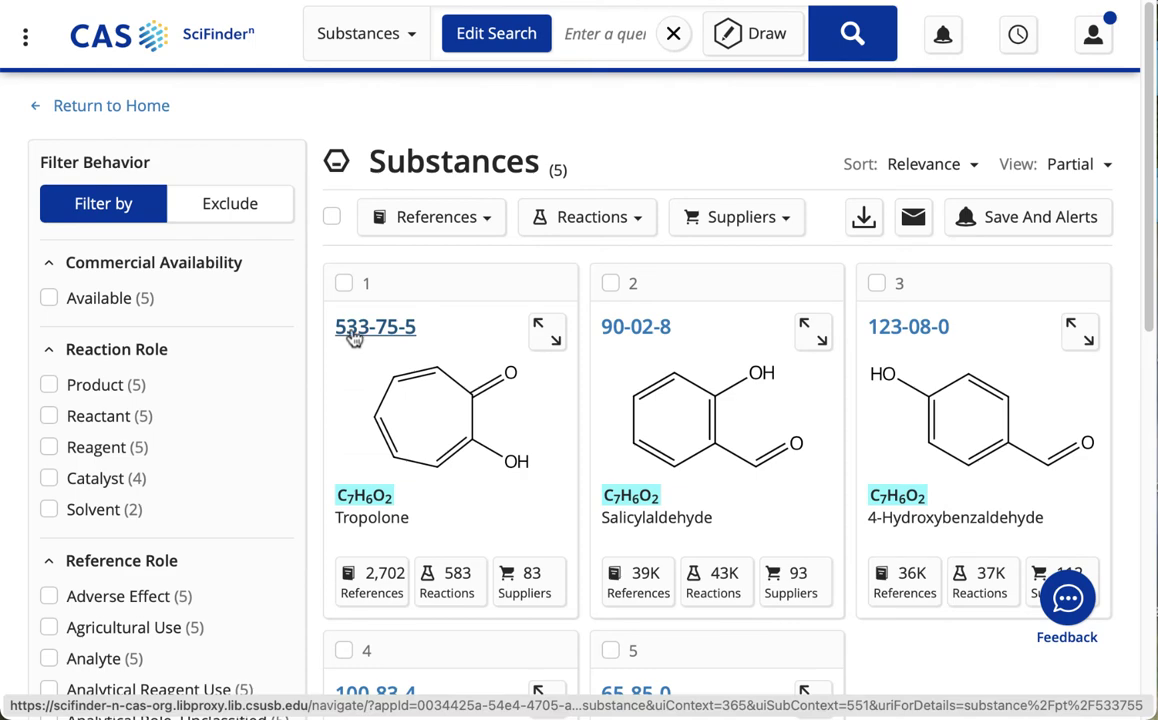
left_click(354, 338)
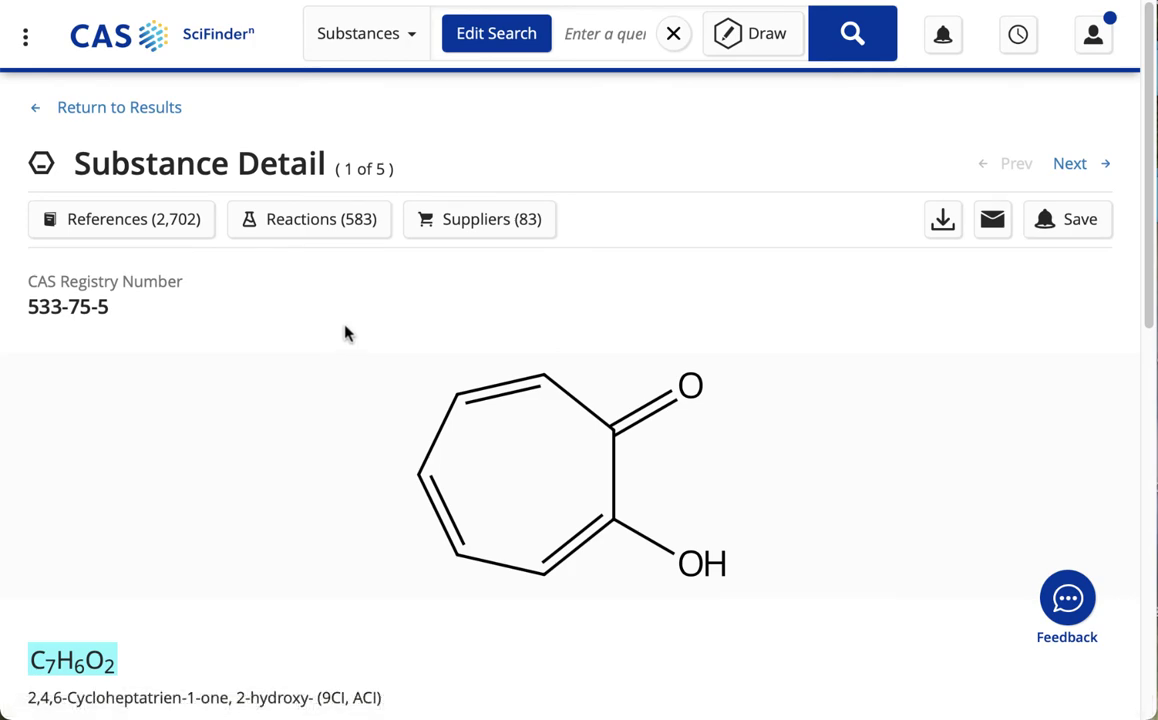
scroll(1150, 287, "down", 2)
left_click_drag(1148, 287, 1138, 506)
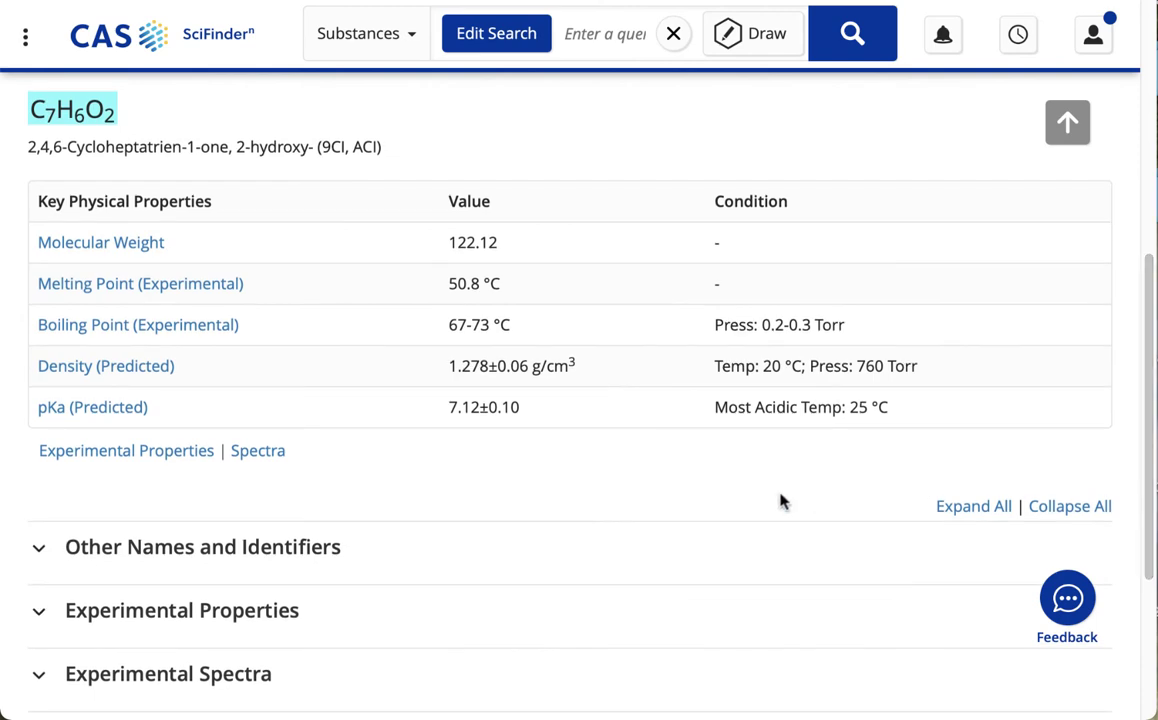
Open tropolone's first FTIR absorption spectrum from the IR tab of its Spectra.
left_click(255, 452)
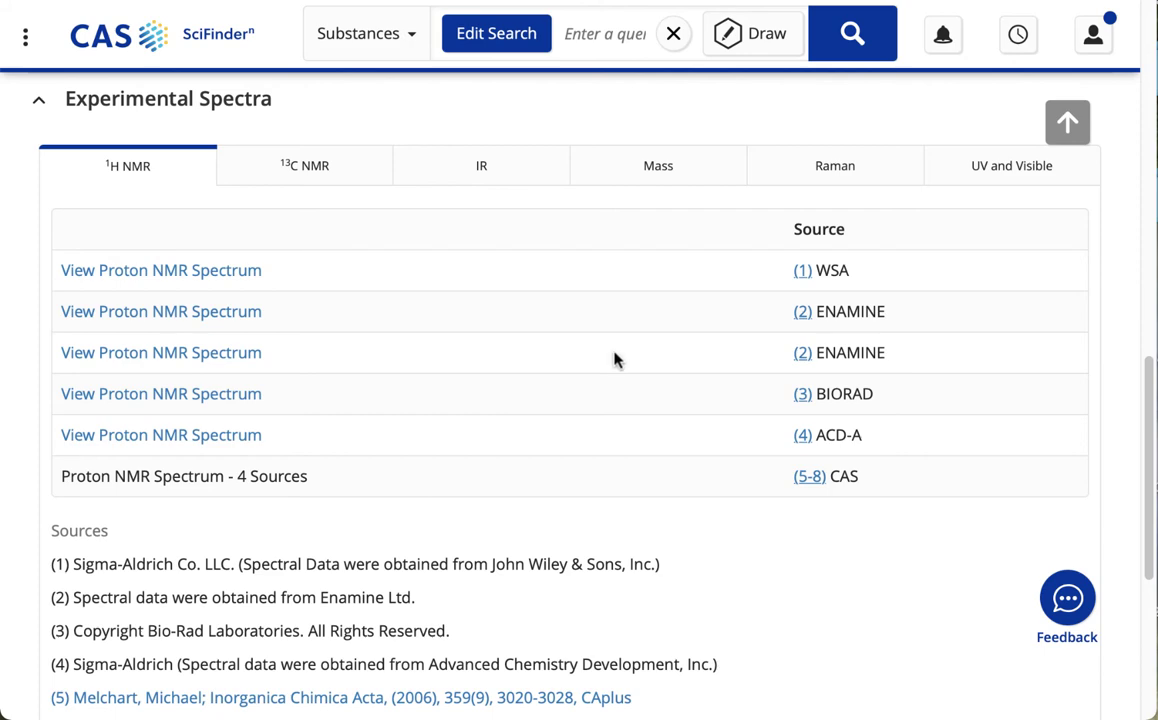
left_click(490, 178)
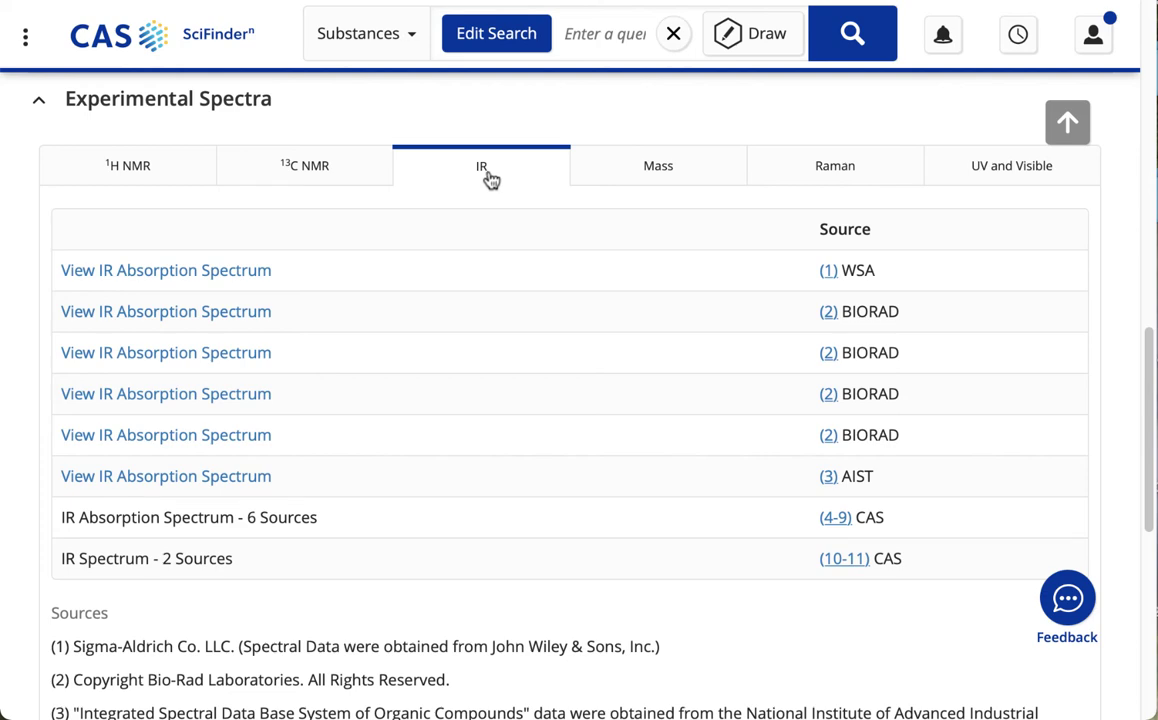
left_click(479, 180)
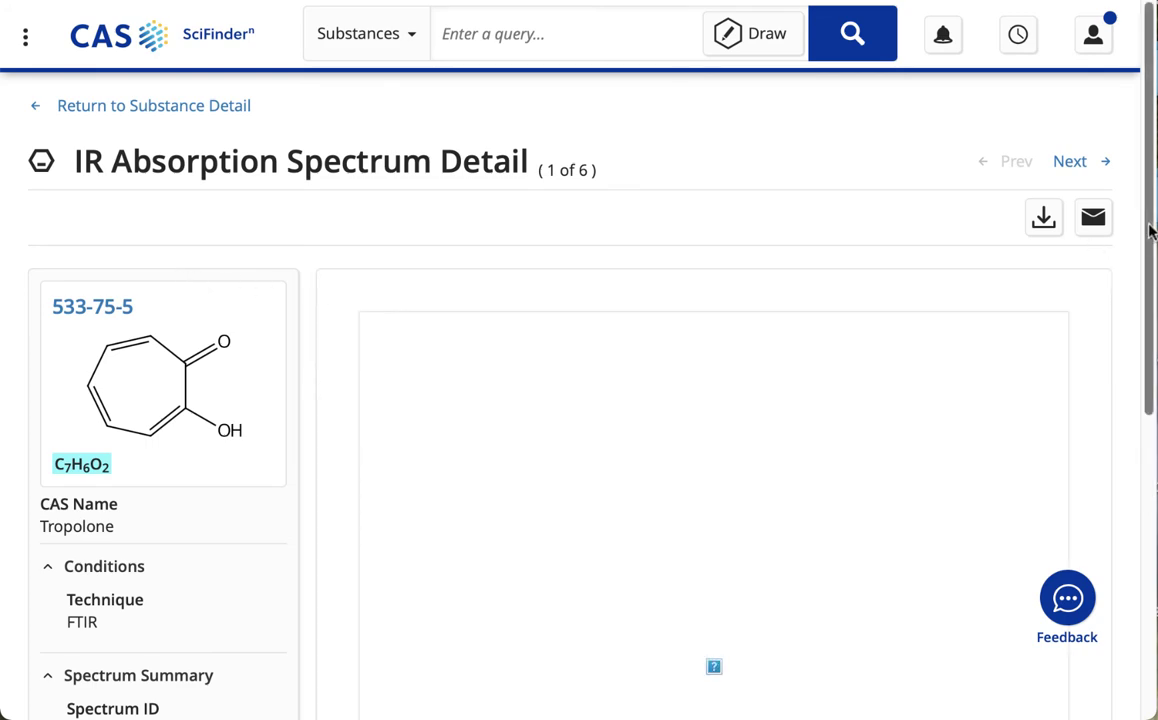
Scroll down and back up through tropolone's FTIR spectrum plot.
left_click_drag(1150, 231, 1137, 405)
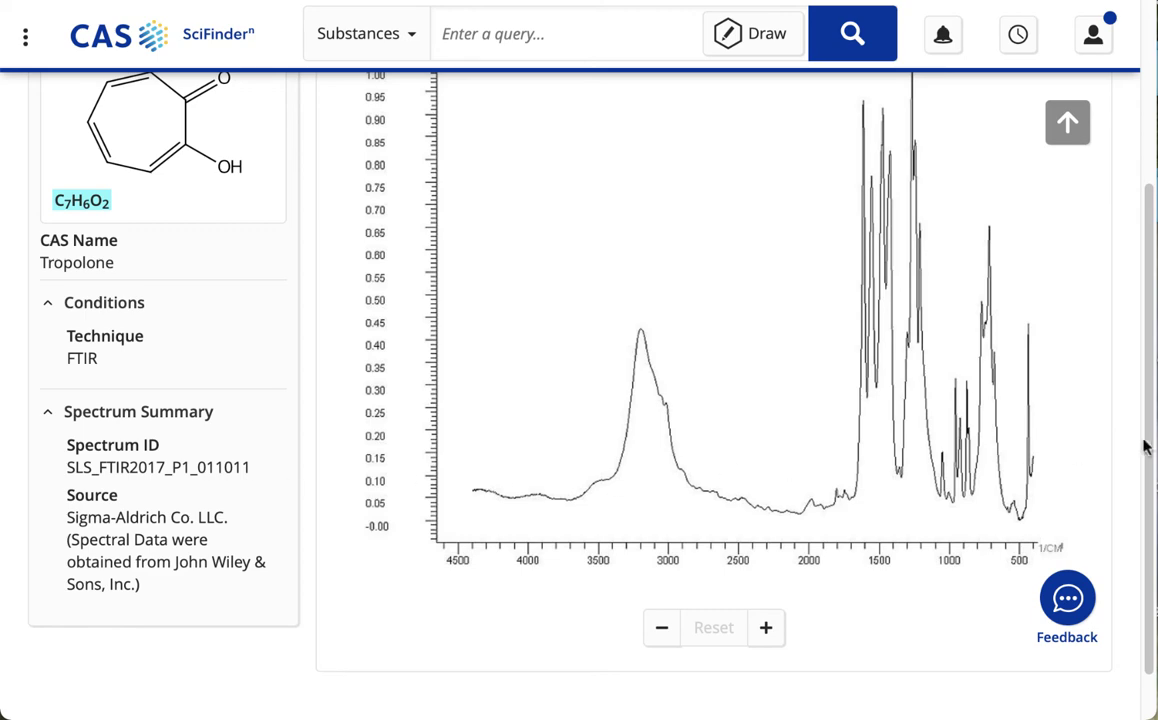
left_click_drag(1145, 445, 1137, 238)
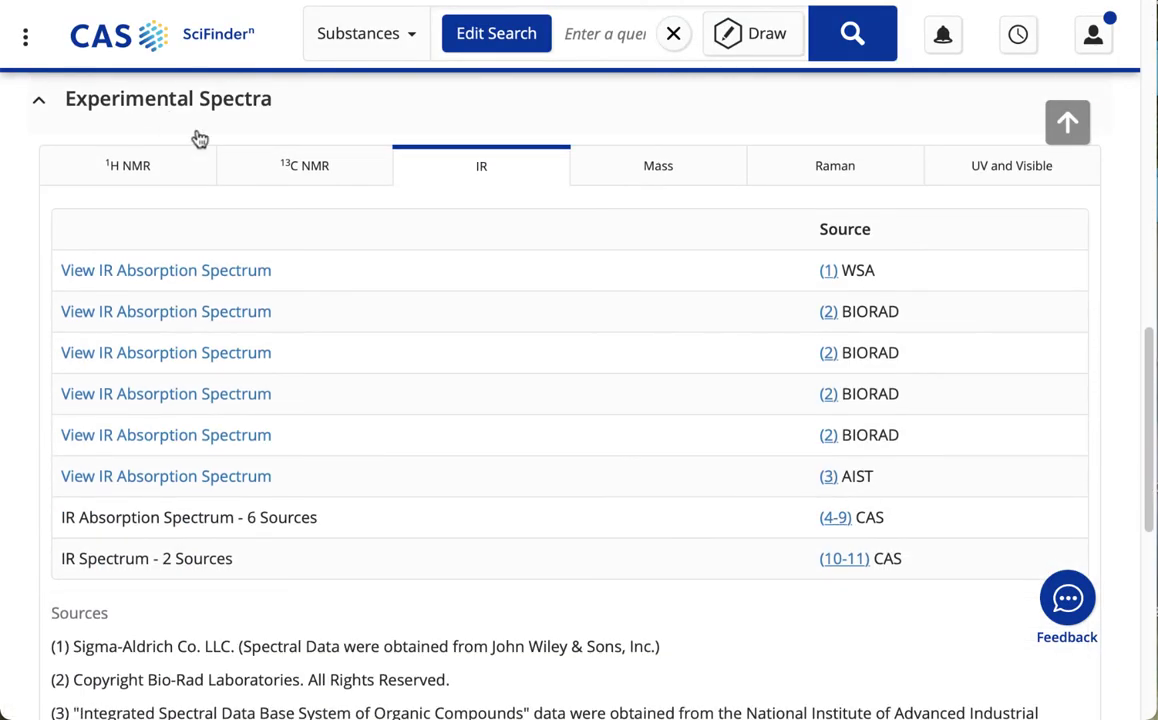
From the top of tropolone's Substance Detail, list its 583 reactions.
left_click_drag(1148, 432, 1137, 116)
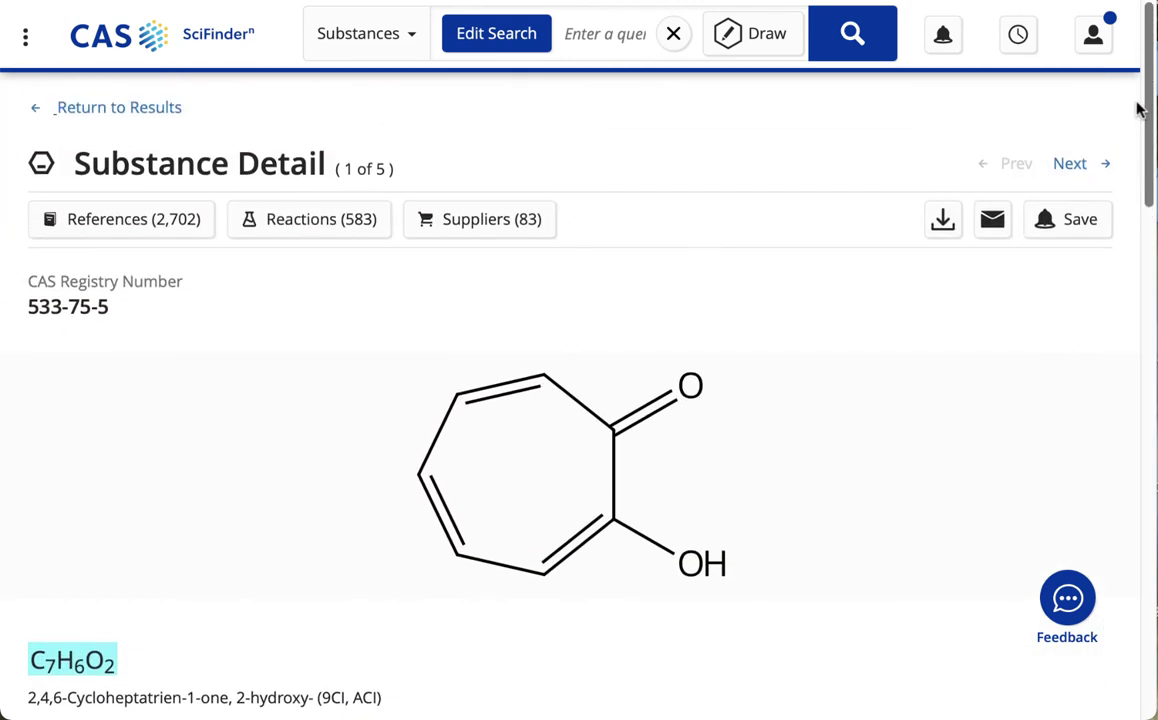
left_click(301, 228)
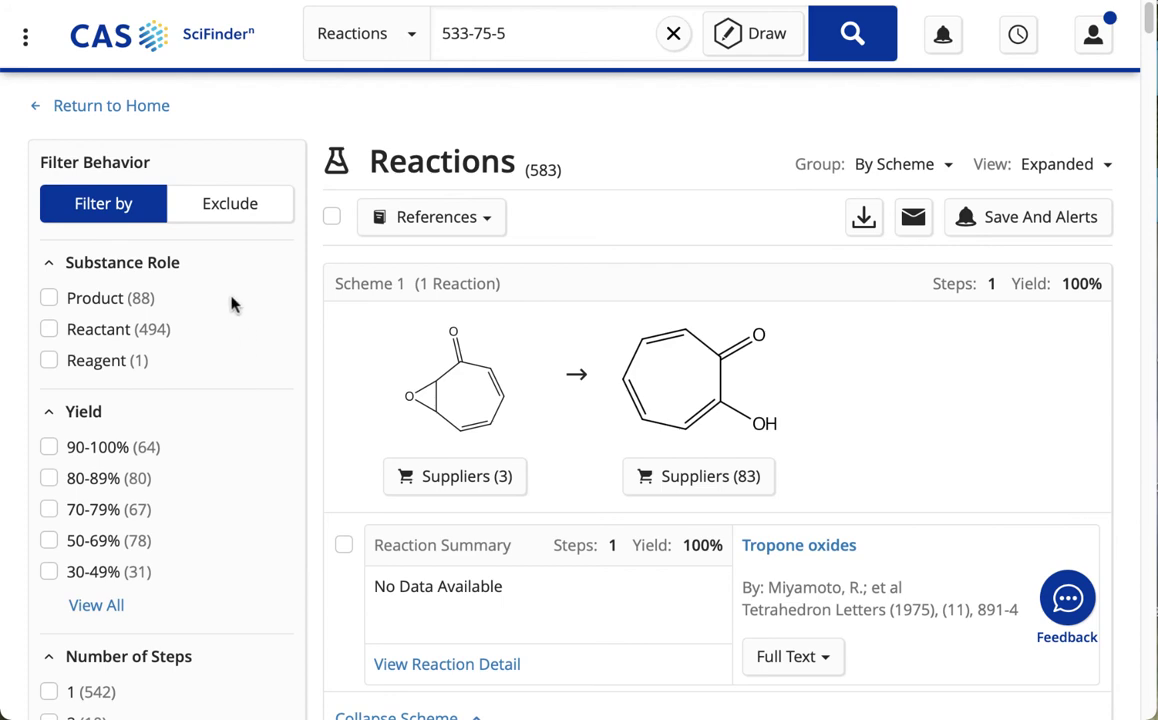
Filter the reactions to Reactant role and Experimental Procedure, leaving 79 results.
left_click(50, 330)
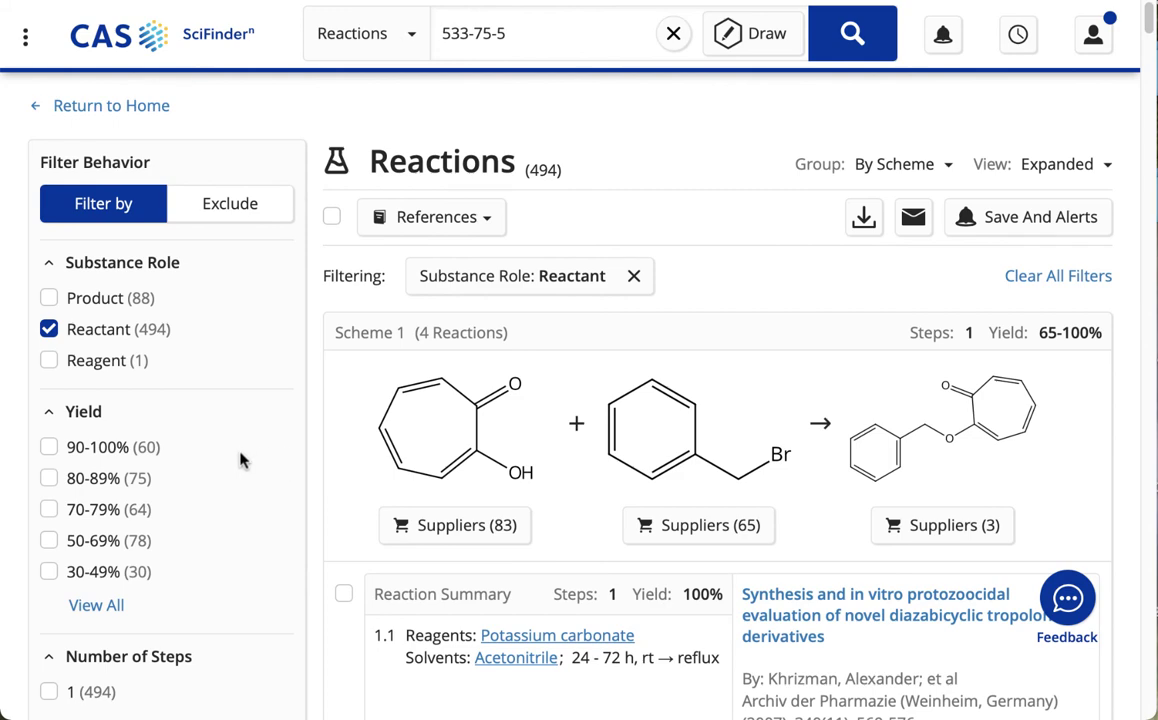
scroll(240, 460, "down", 5)
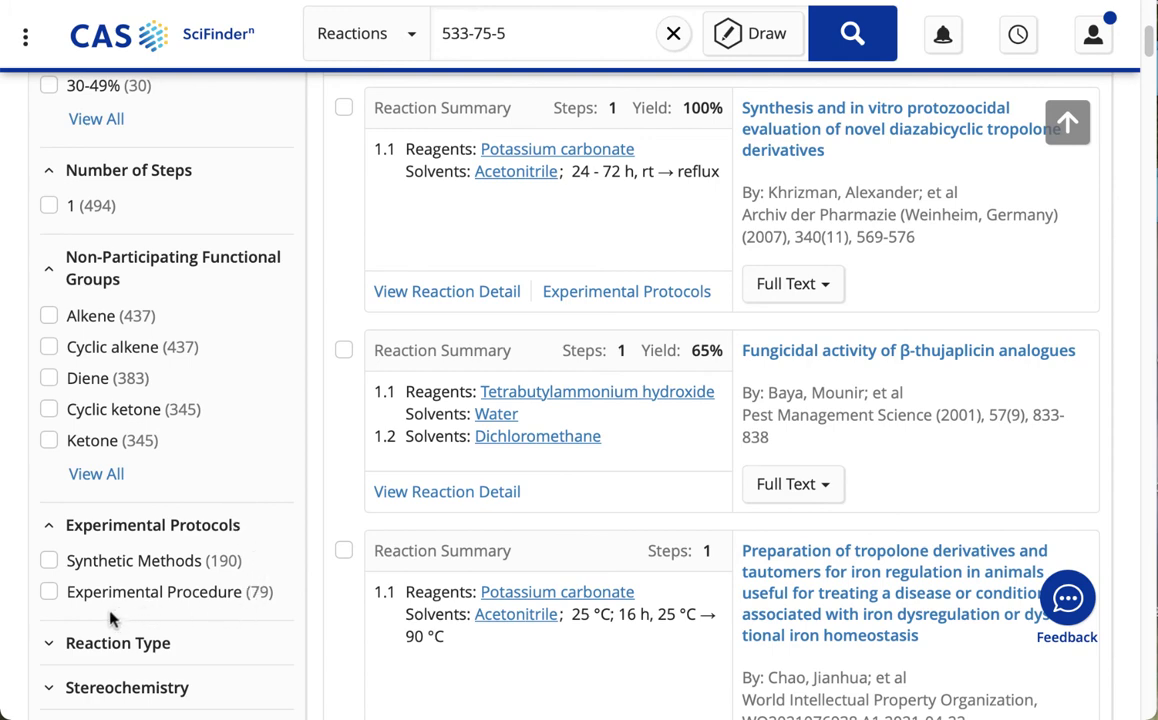
left_click(50, 594)
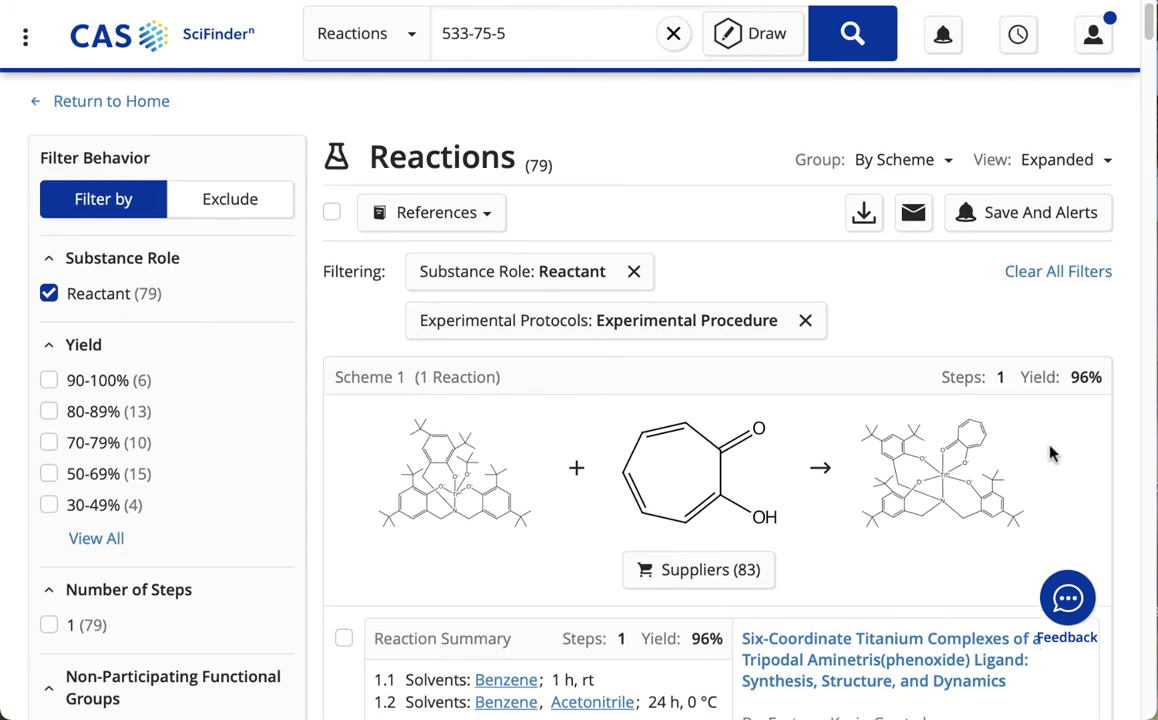
scroll(1050, 453, "down", 3)
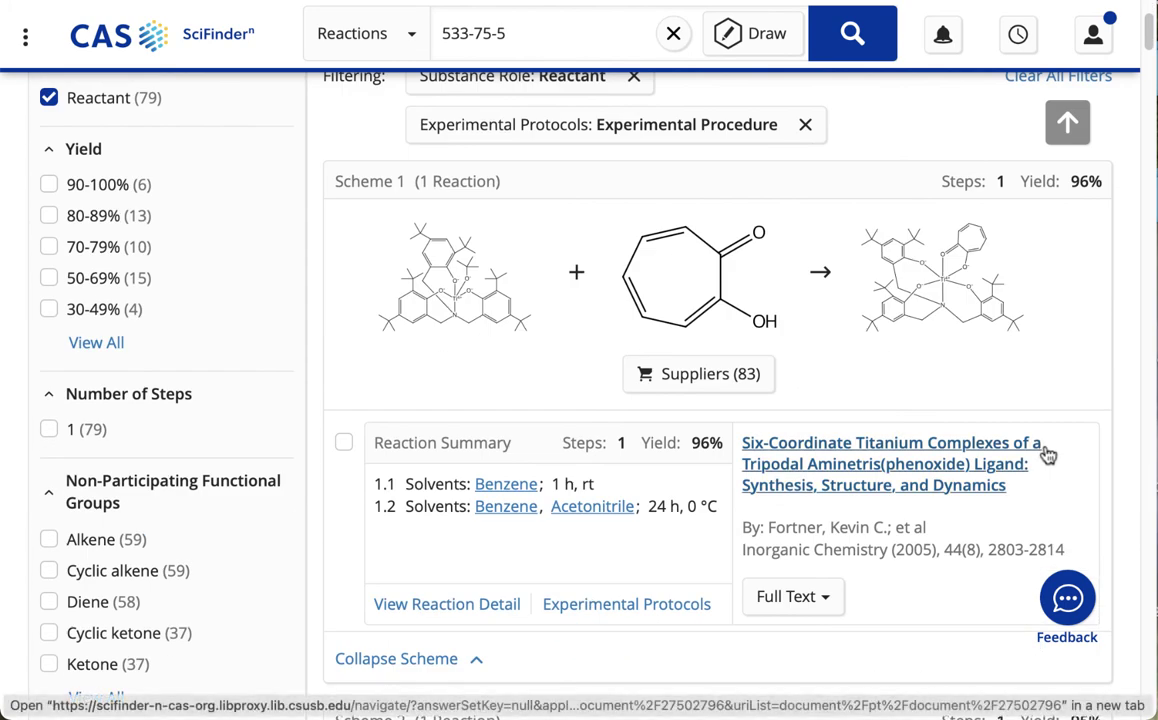
scroll(1047, 455, "up", 2)
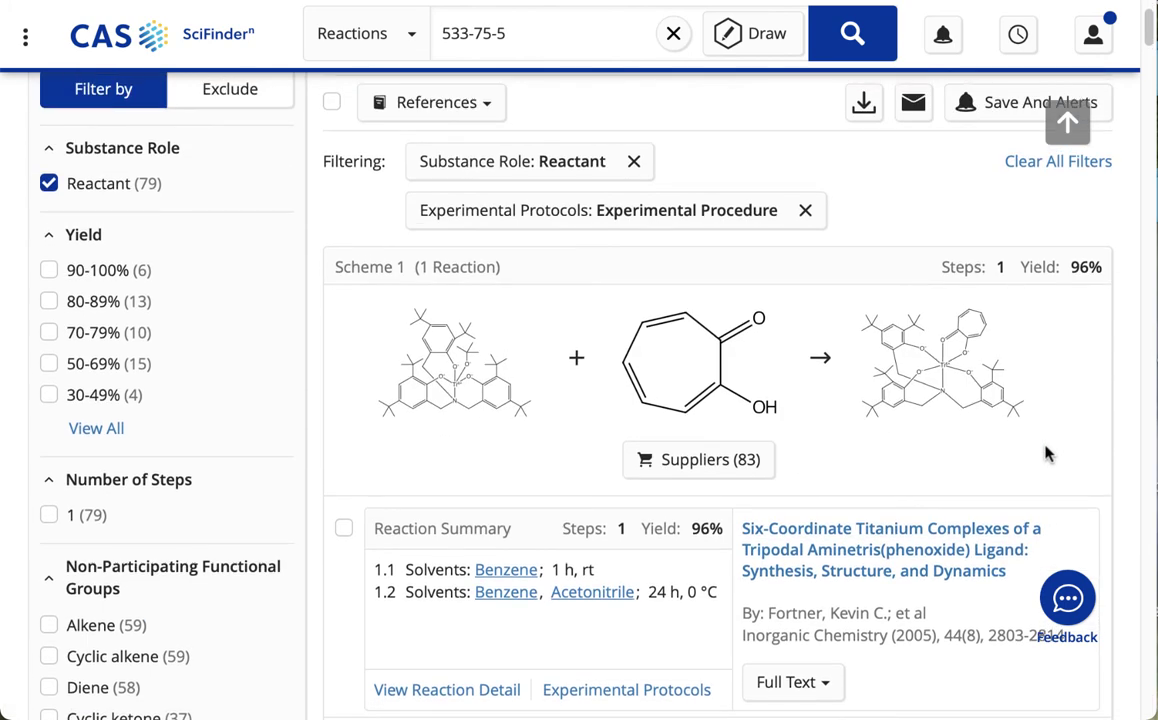
scroll(1047, 453, "down", 1)
scroll(1046, 453, "down", 2)
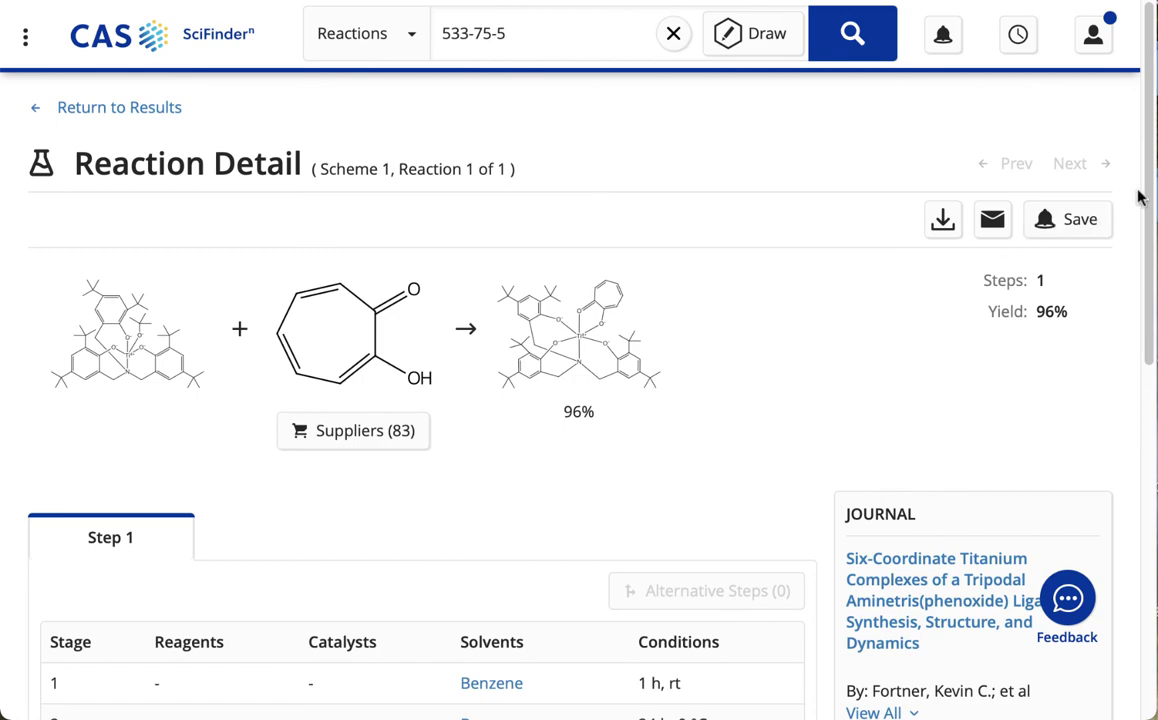
Scroll through the 96% titanium complex reaction's two stages and experimental procedure.
left_click_drag(1148, 187, 1148, 545)
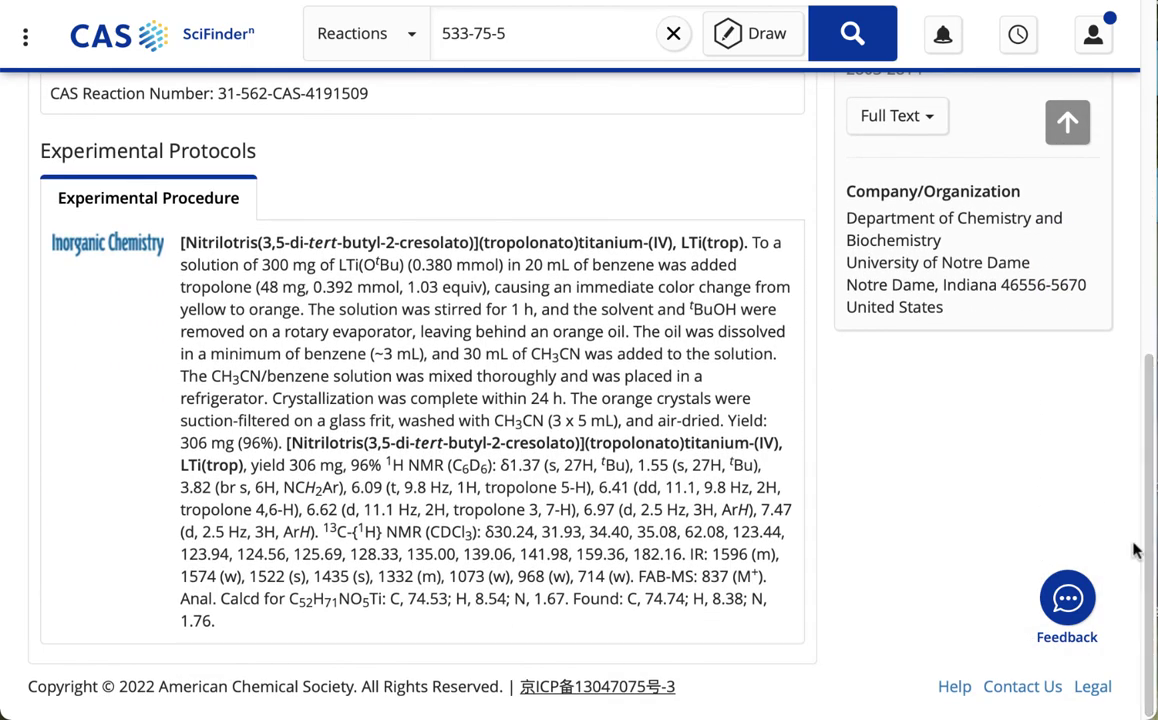
left_click_drag(1150, 524, 1153, 271)
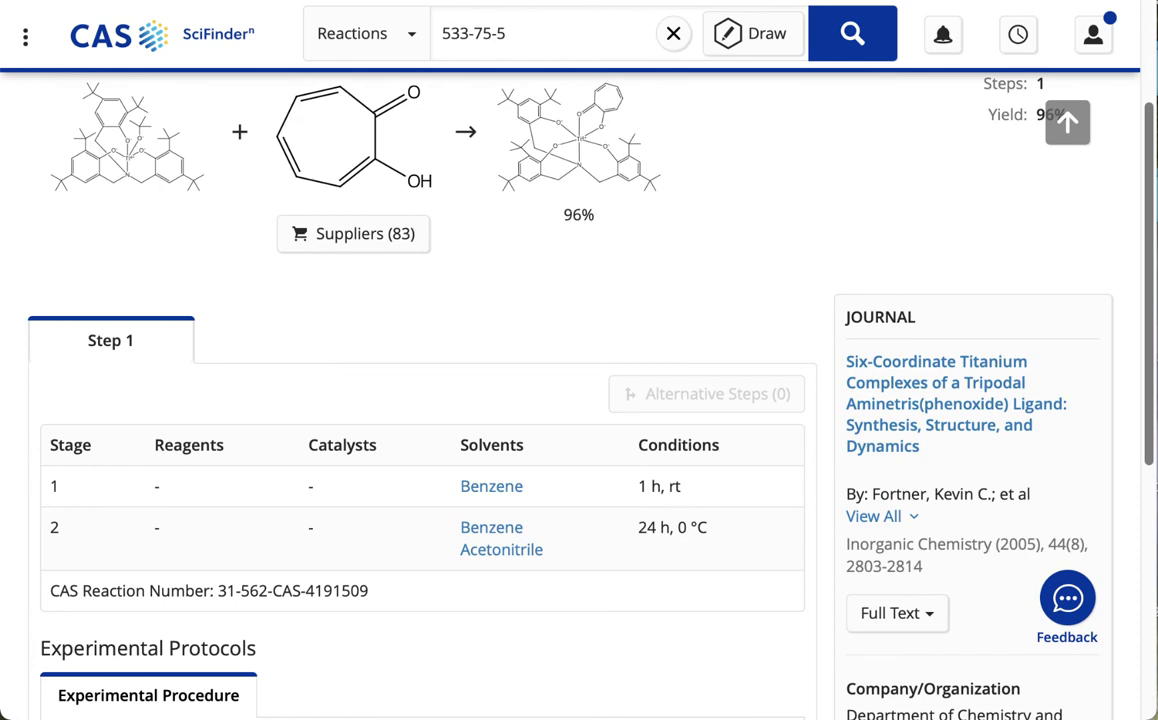